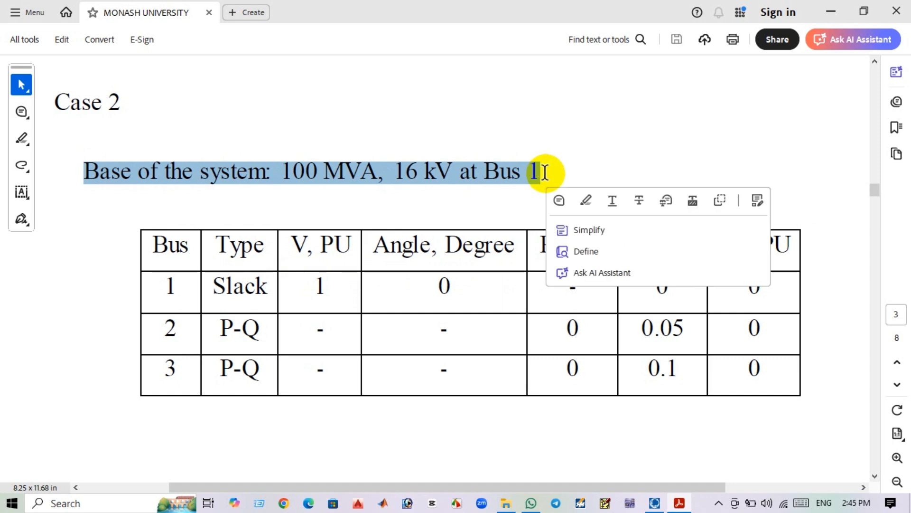
Review the Case 2 system base and bus data table in the PDF.
{"action": "left_click", "coordinate": [167, 287]}
{"action": "left_click_drag", "start_coordinate": [168, 287], "coordinate": [172, 375]}
{"action": "left_click", "coordinate": [201, 220]}
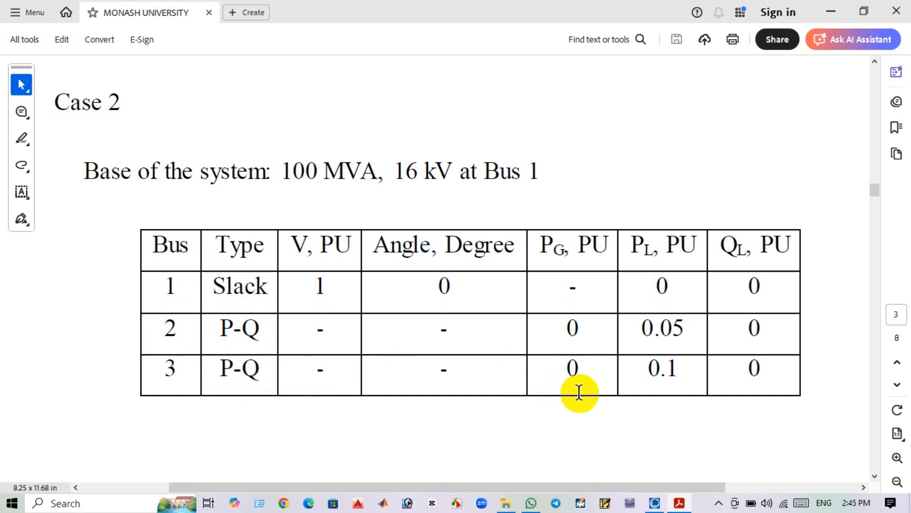
Switch to PowerWorld Simulator and start a new blank case with an empty oneline.
{"action": "mouse_move", "coordinate": [653, 496]}
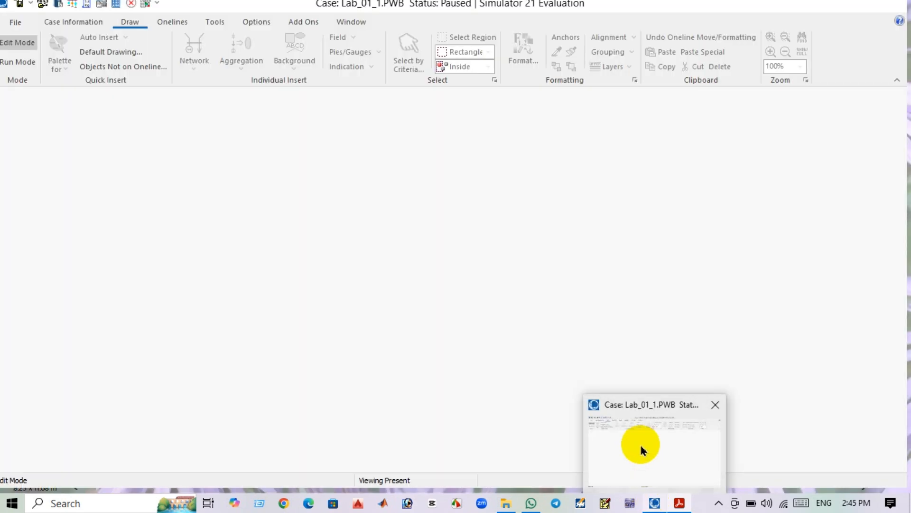
{"action": "left_click", "coordinate": [642, 449]}
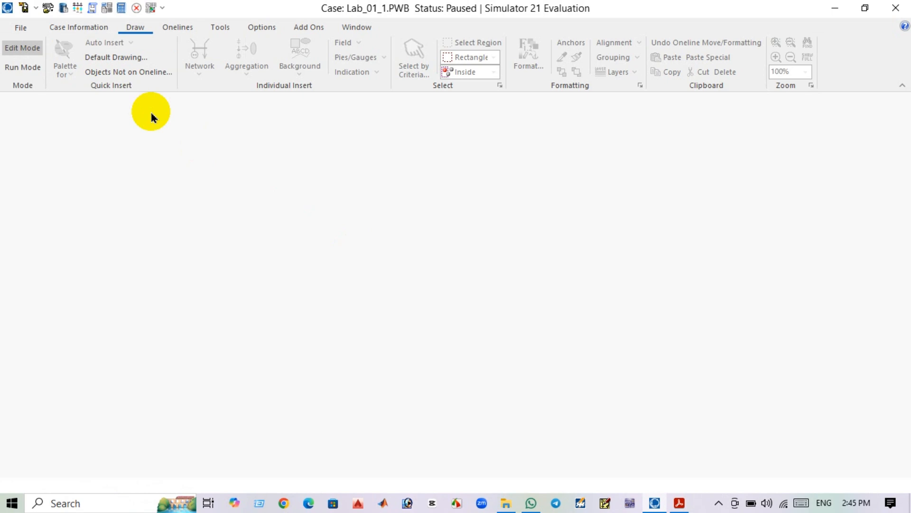
{"action": "left_click", "coordinate": [28, 31]}
{"action": "left_click", "coordinate": [45, 43]}
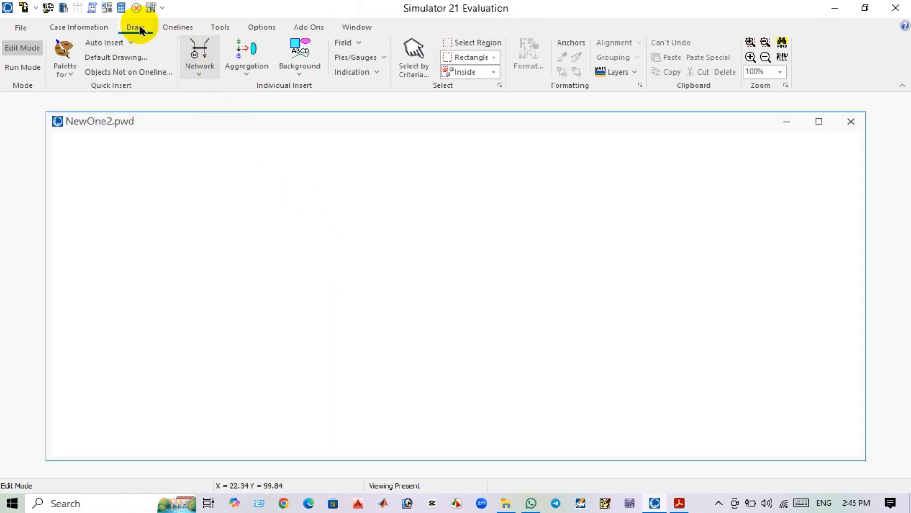
Insert bus 1 near the upper left of the oneline, marking it as the system slack bus.
{"action": "left_click", "coordinate": [206, 75]}
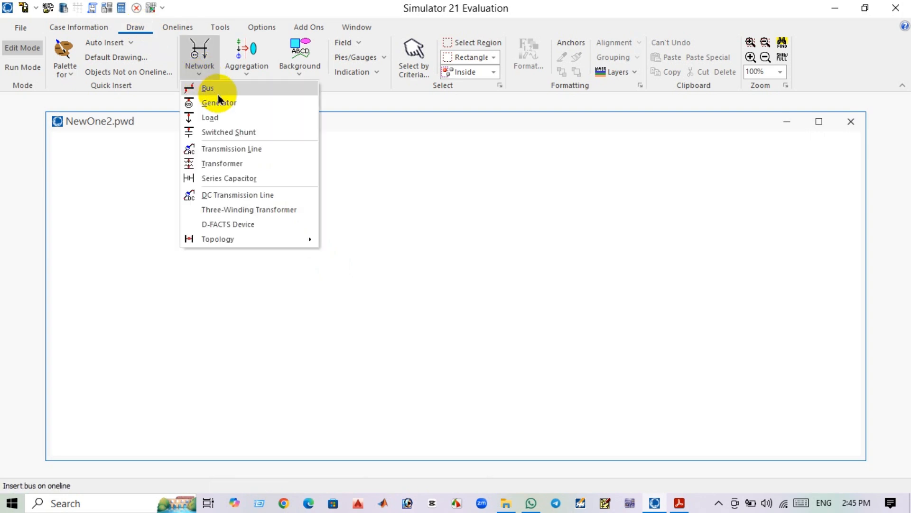
{"action": "left_click", "coordinate": [211, 89]}
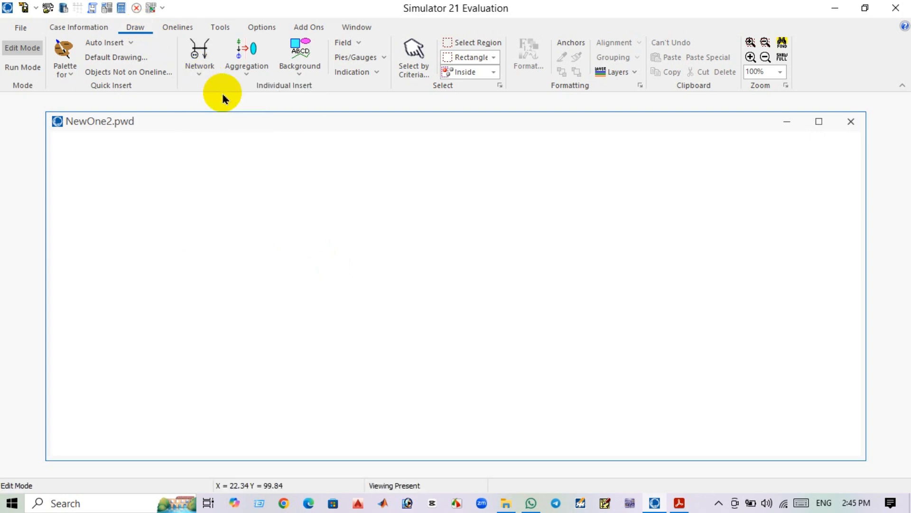
{"action": "left_click", "coordinate": [182, 200]}
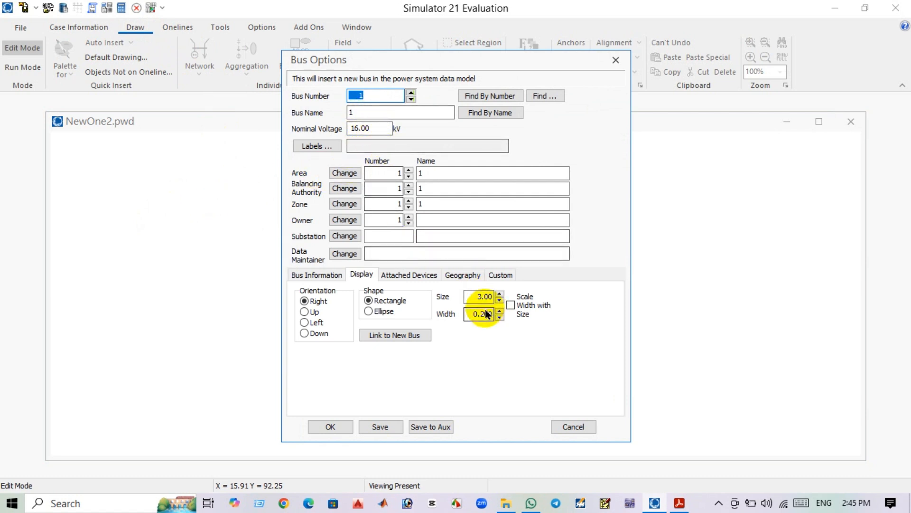
{"action": "left_click", "coordinate": [680, 503]}
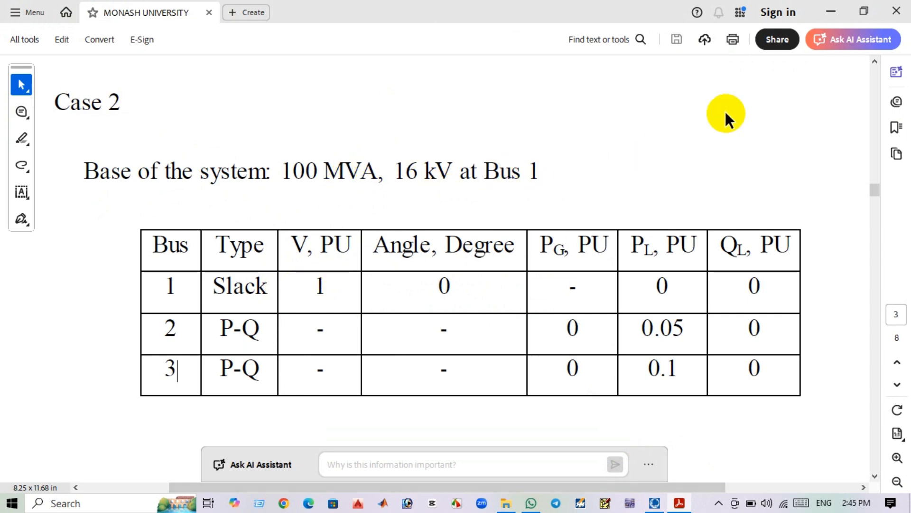
{"action": "left_click", "coordinate": [835, 11]}
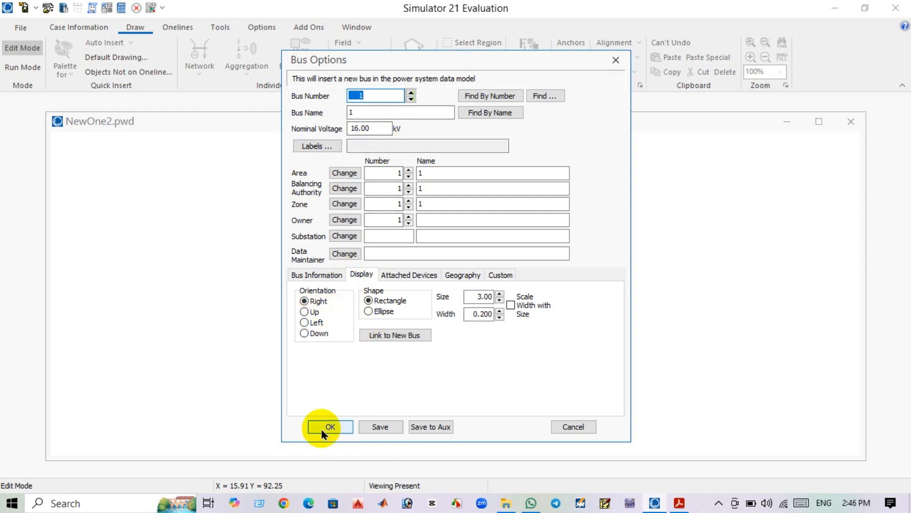
{"action": "left_click", "coordinate": [317, 276]}
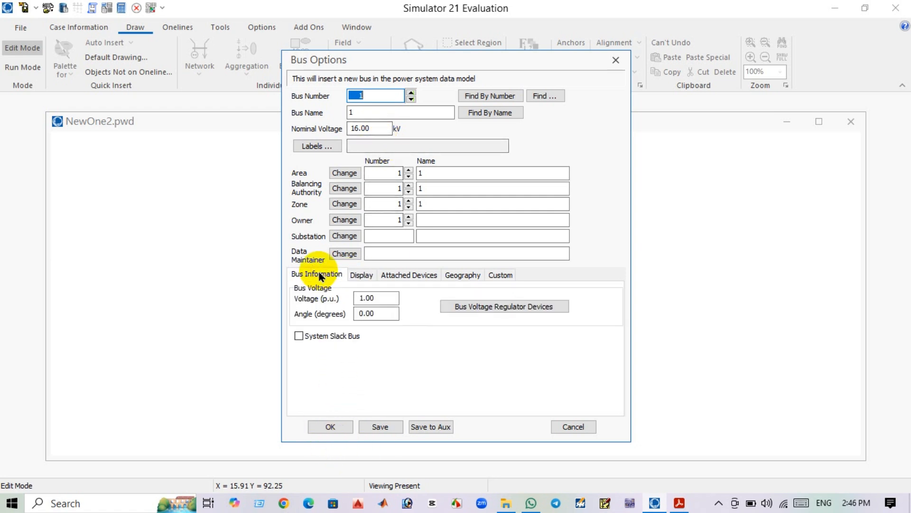
{"action": "left_click", "coordinate": [299, 335]}
{"action": "left_click", "coordinate": [327, 426]}
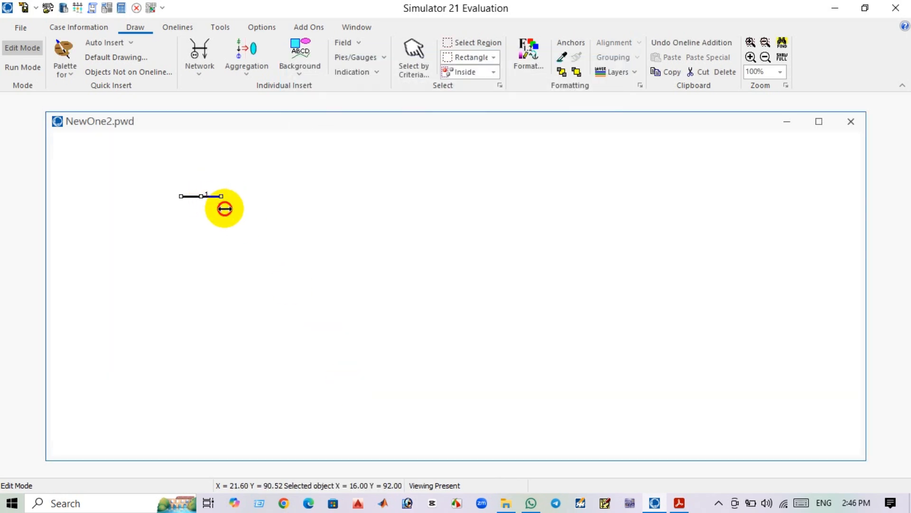
Lengthen bus 1 and enlarge its number label, placing it to the left of the bus.
{"action": "left_click", "coordinate": [214, 197]}
{"action": "left_click", "coordinate": [209, 196]}
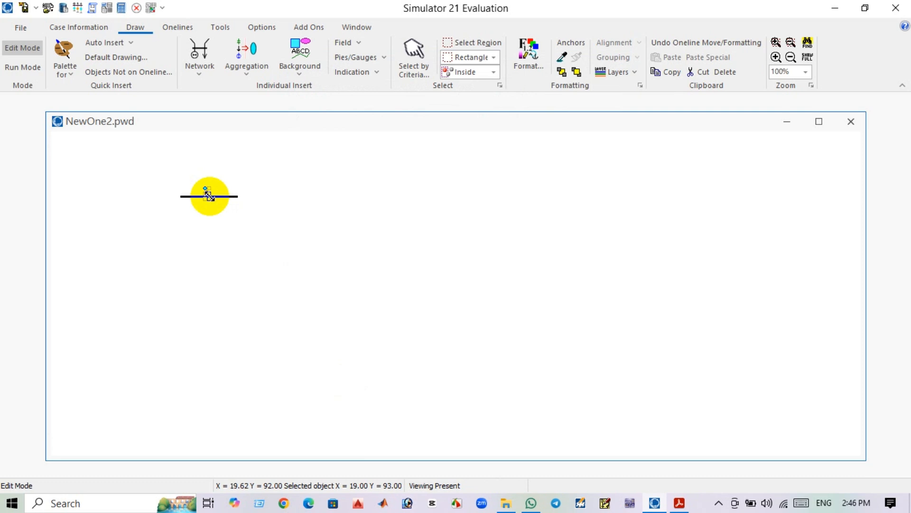
{"action": "left_click_drag", "start_coordinate": [209, 196], "coordinate": [166, 183]}
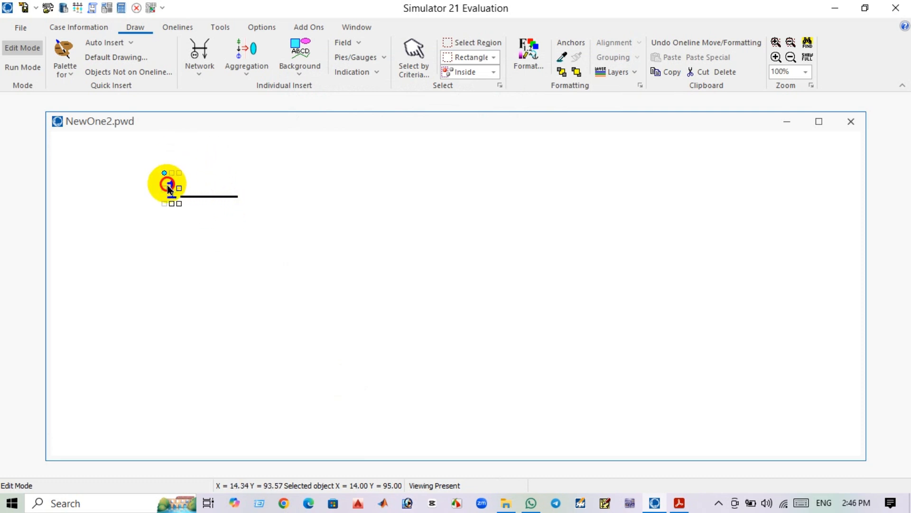
{"action": "left_click", "coordinate": [236, 251]}
Insert bus 2 near the upper right with default settings, then lengthen it and enlarge its label beside it.
{"action": "left_click", "coordinate": [201, 81]}
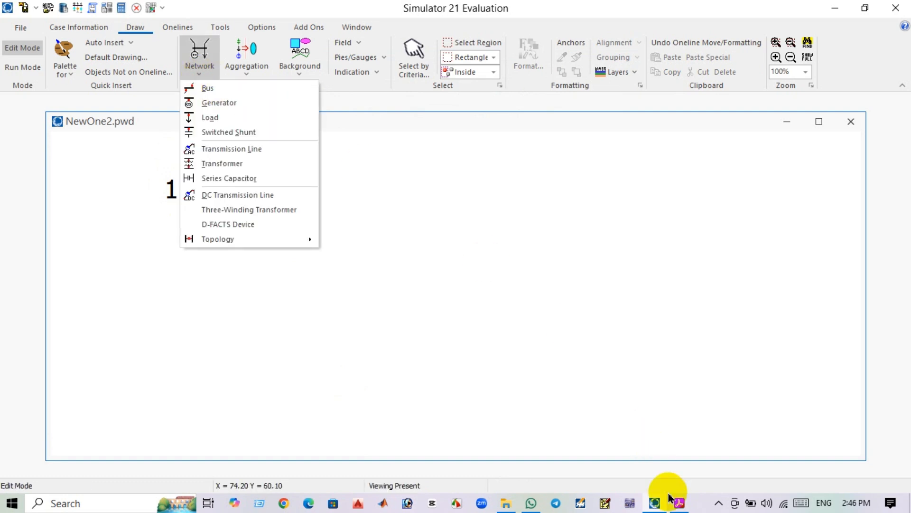
{"action": "left_click", "coordinate": [223, 91]}
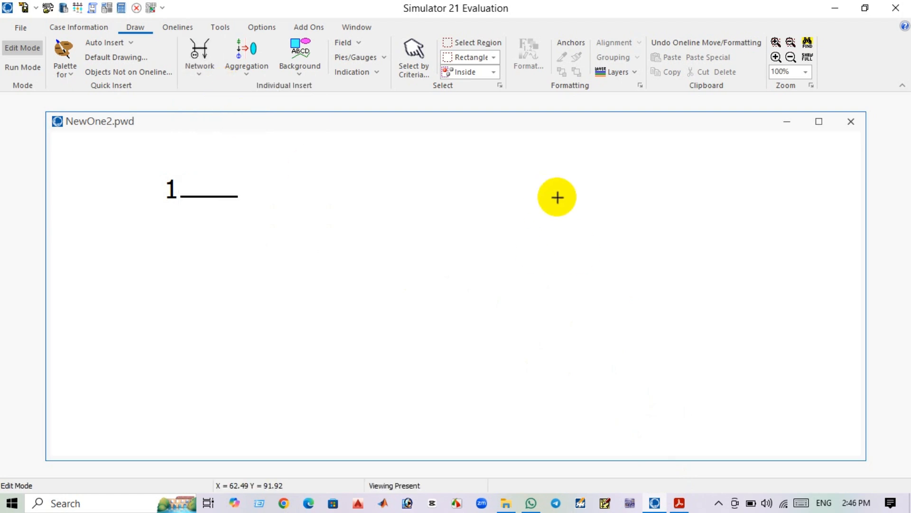
{"action": "left_click", "coordinate": [627, 206]}
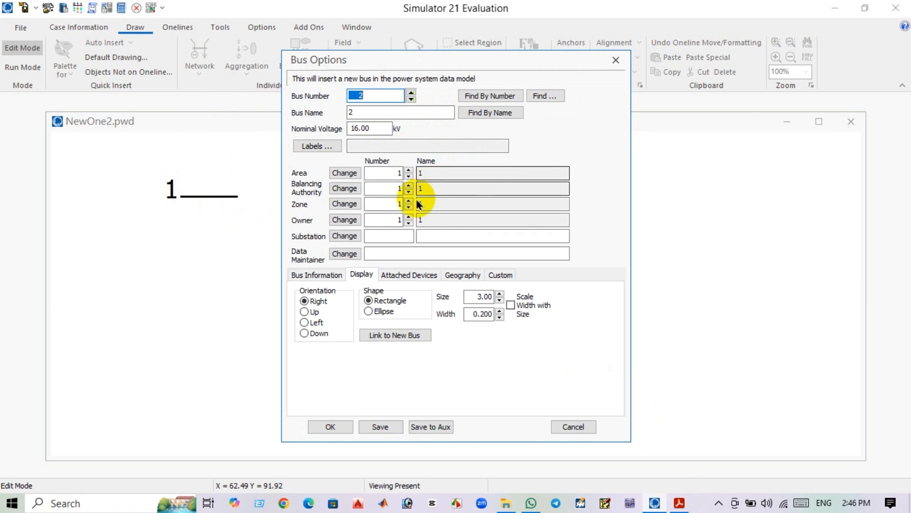
{"action": "left_click", "coordinate": [332, 427]}
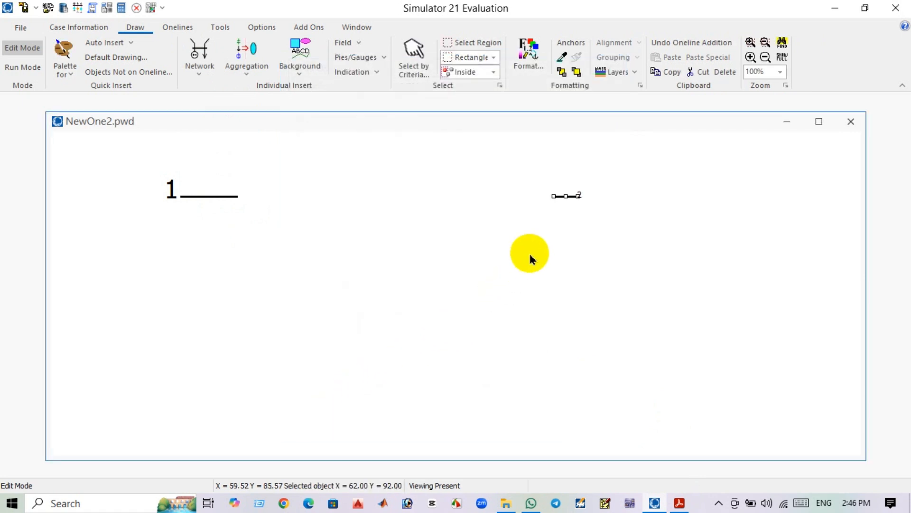
{"action": "left_click_drag", "start_coordinate": [578, 196], "coordinate": [617, 215]}
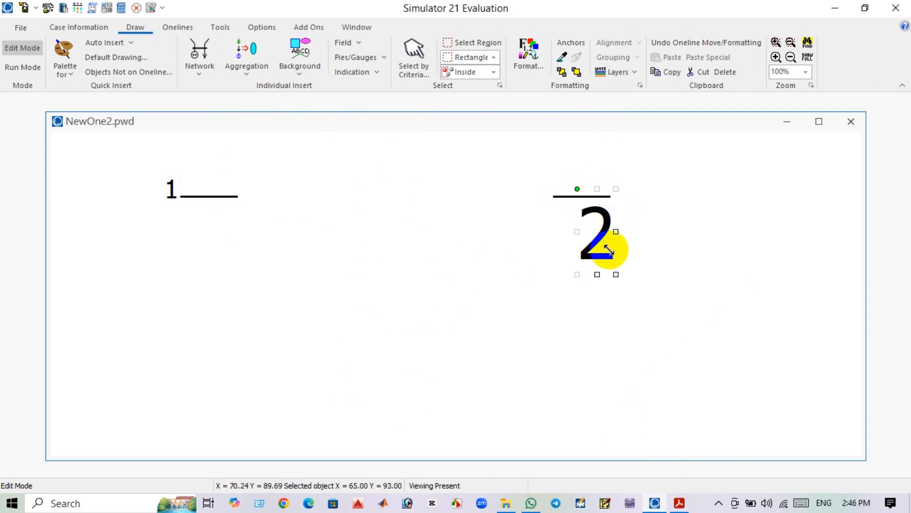
{"action": "left_click_drag", "start_coordinate": [617, 273], "coordinate": [633, 210]}
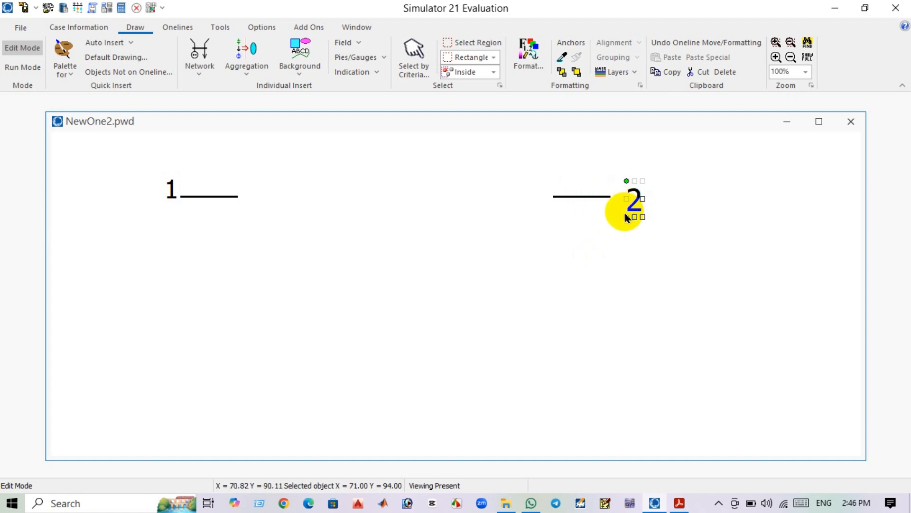
Insert bus 3 at the lower middle of the oneline, then lengthen it and enlarge its label.
{"action": "left_click", "coordinate": [204, 71]}
{"action": "left_click", "coordinate": [223, 89]}
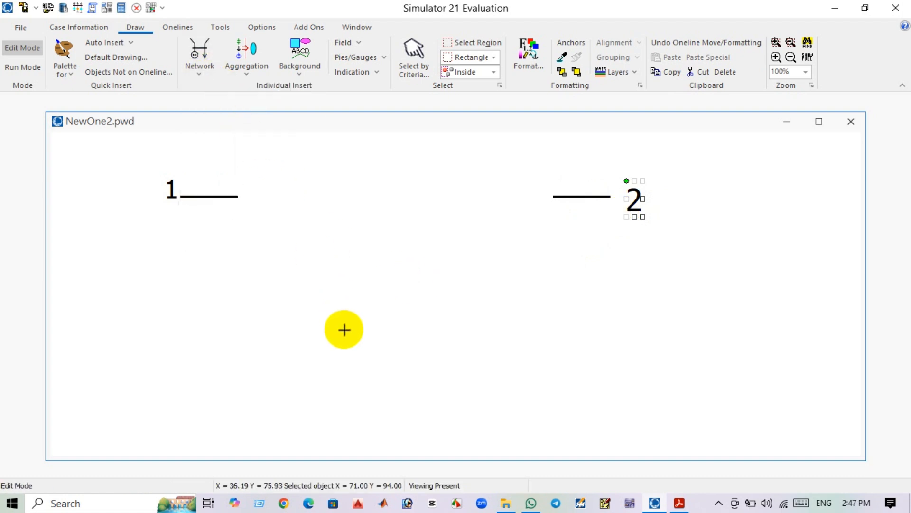
{"action": "left_click", "coordinate": [404, 375]}
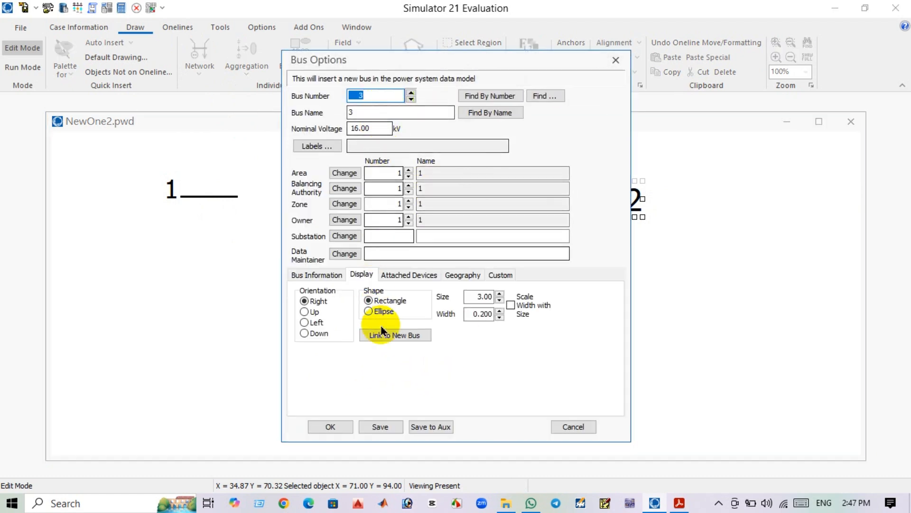
{"action": "left_click", "coordinate": [332, 427]}
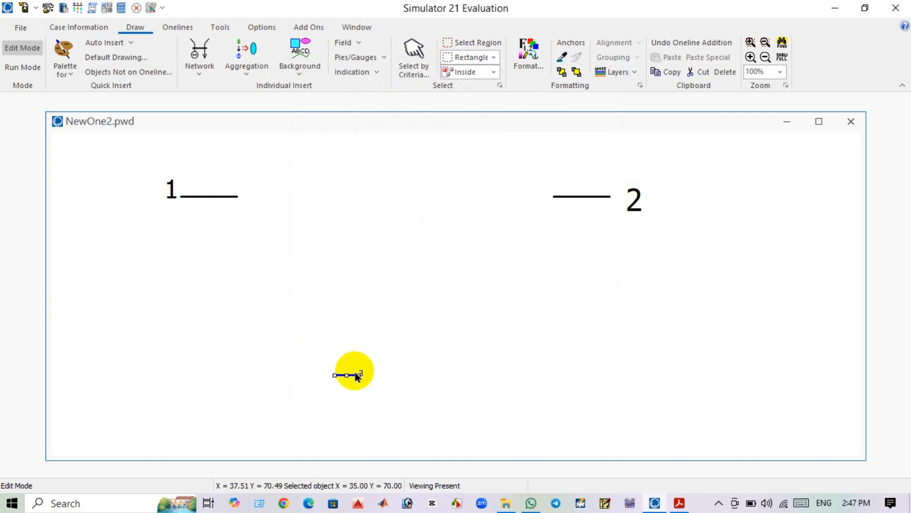
{"action": "left_click_drag", "start_coordinate": [360, 375], "coordinate": [384, 376]}
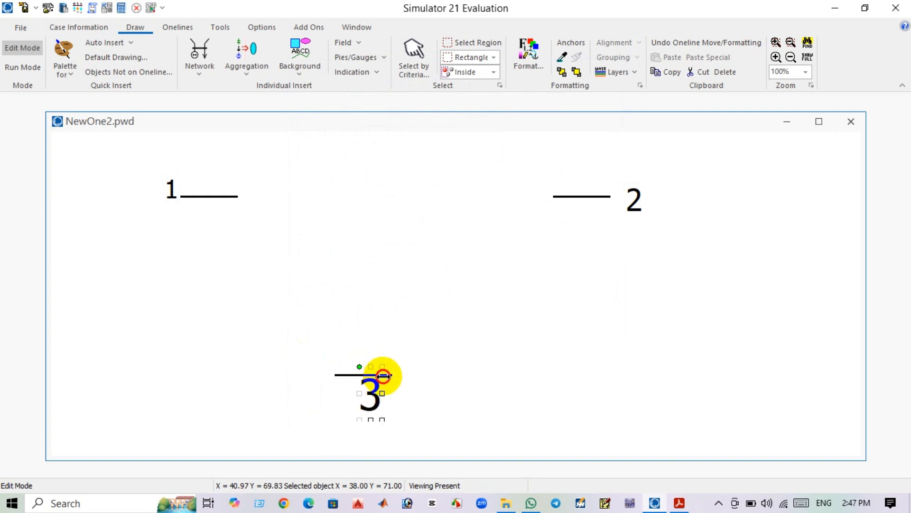
{"action": "left_click_drag", "start_coordinate": [378, 415], "coordinate": [408, 359]}
{"action": "left_click", "coordinate": [368, 394]}
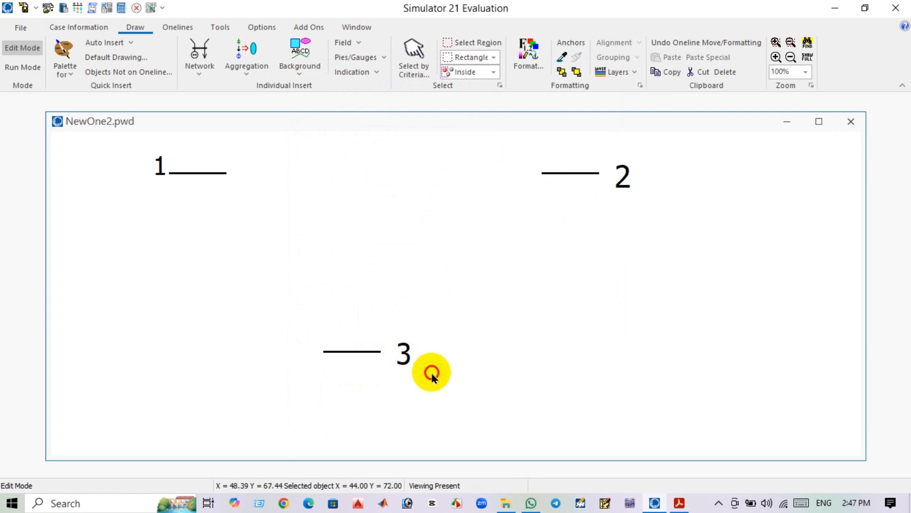
{"action": "left_click", "coordinate": [433, 374]}
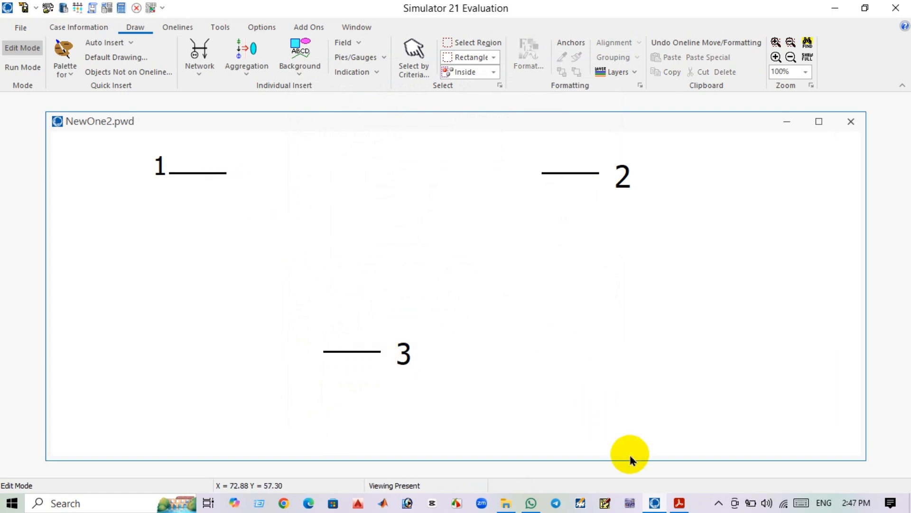
Check bus 1's generation entry in the Case 2 data table in the PDF.
{"action": "left_click", "coordinate": [679, 503]}
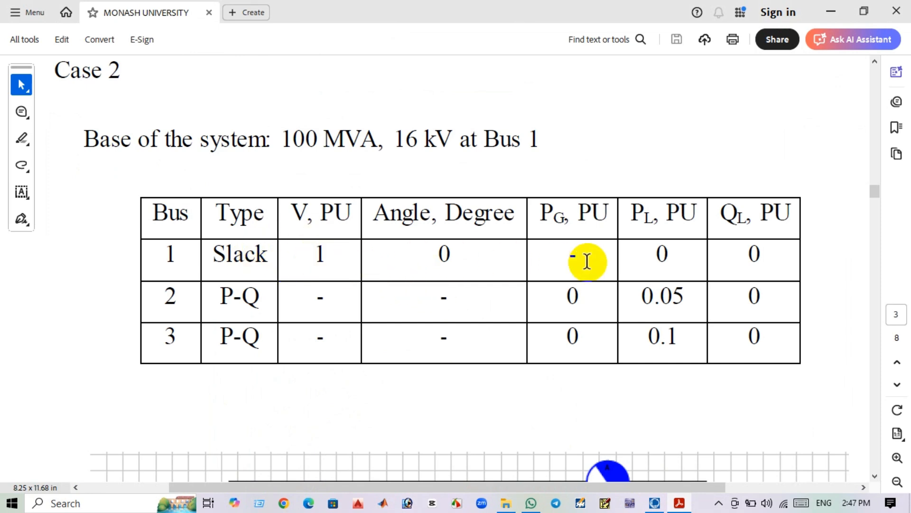
{"action": "left_click_drag", "start_coordinate": [574, 253], "coordinate": [553, 256]}
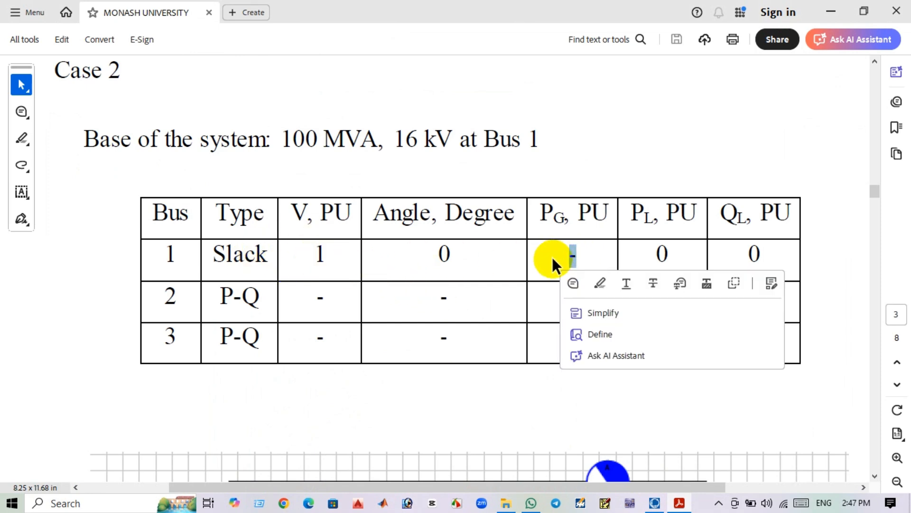
{"action": "left_click", "coordinate": [552, 259]}
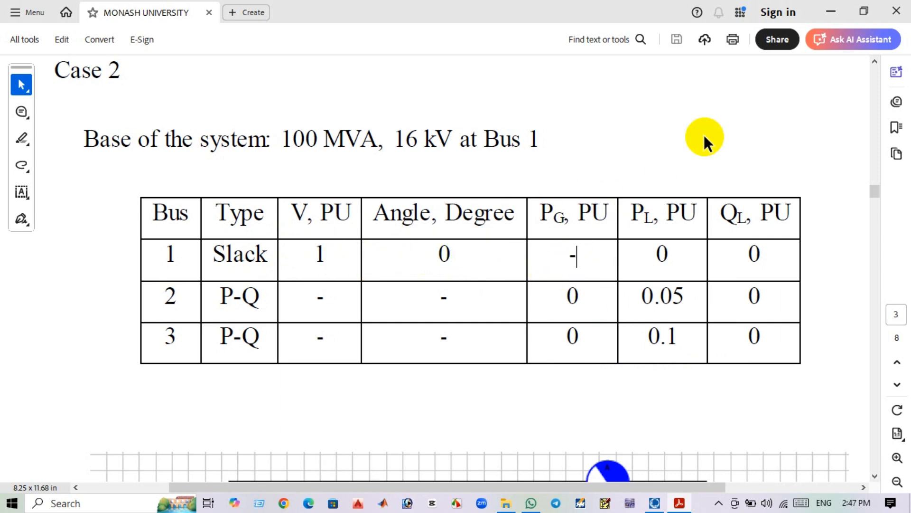
{"action": "left_click", "coordinate": [831, 12]}
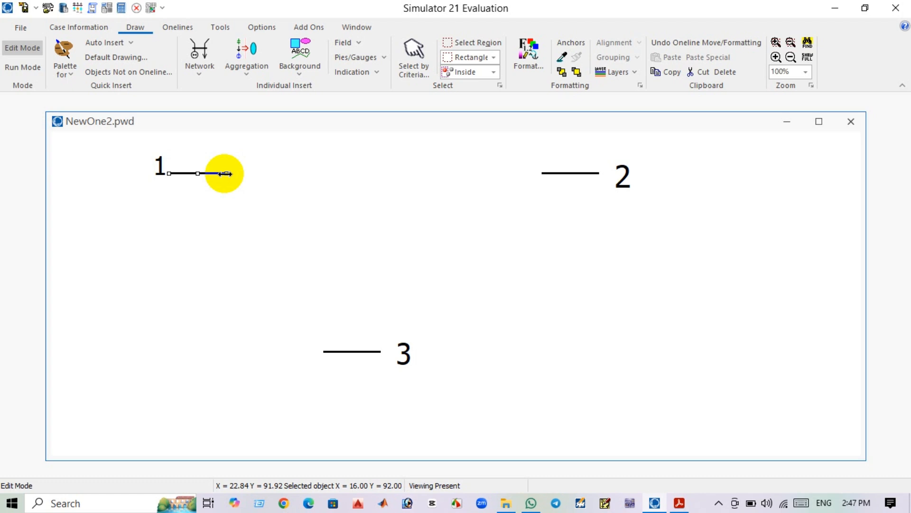
Set bus 1's orientation to Down and move its label above the vertical bus.
{"action": "right_click", "coordinate": [214, 174]}
{"action": "left_click", "coordinate": [202, 174]}
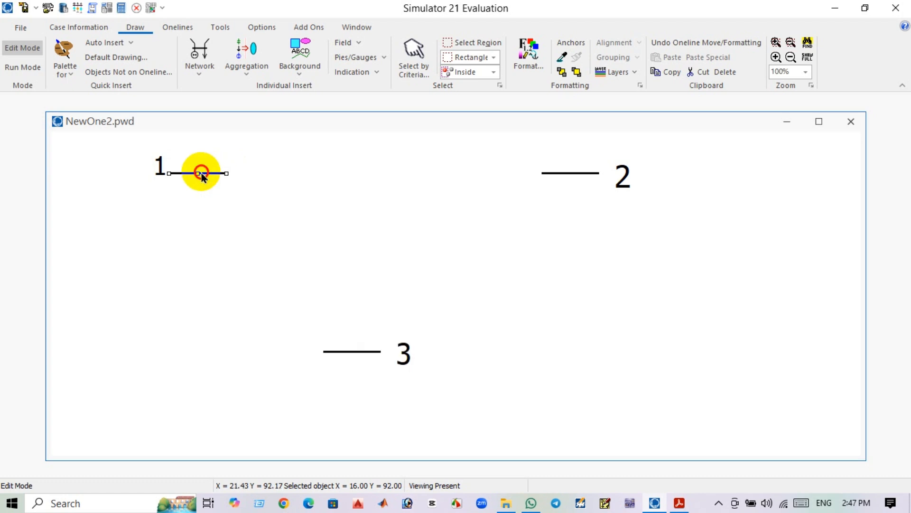
{"action": "double_click", "coordinate": [200, 174]}
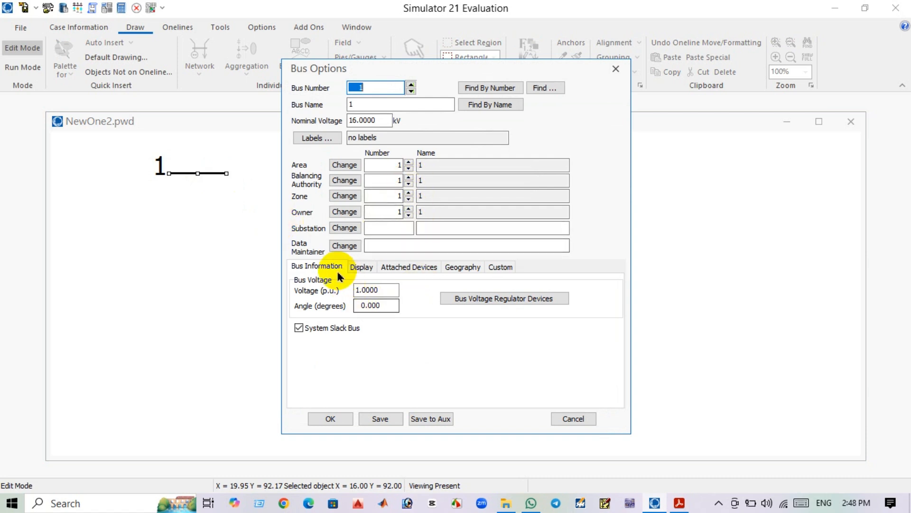
{"action": "left_click", "coordinate": [370, 270]}
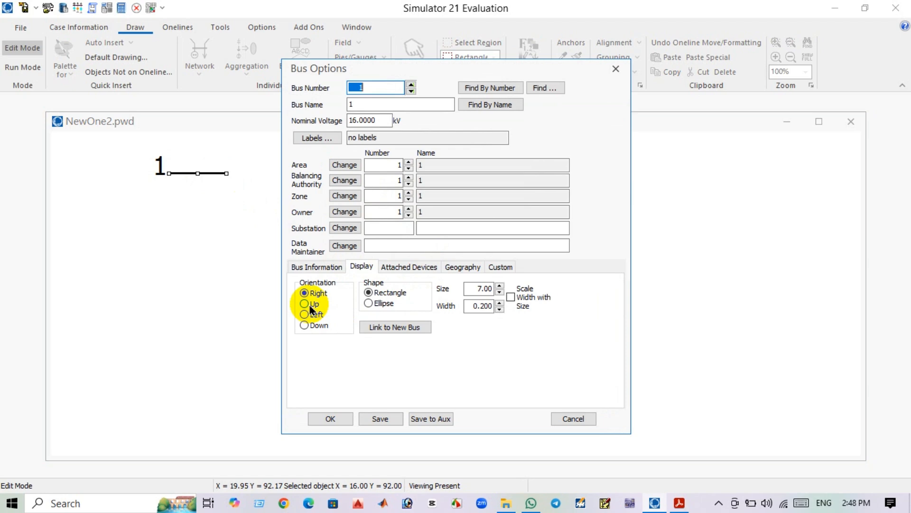
{"action": "left_click", "coordinate": [304, 326]}
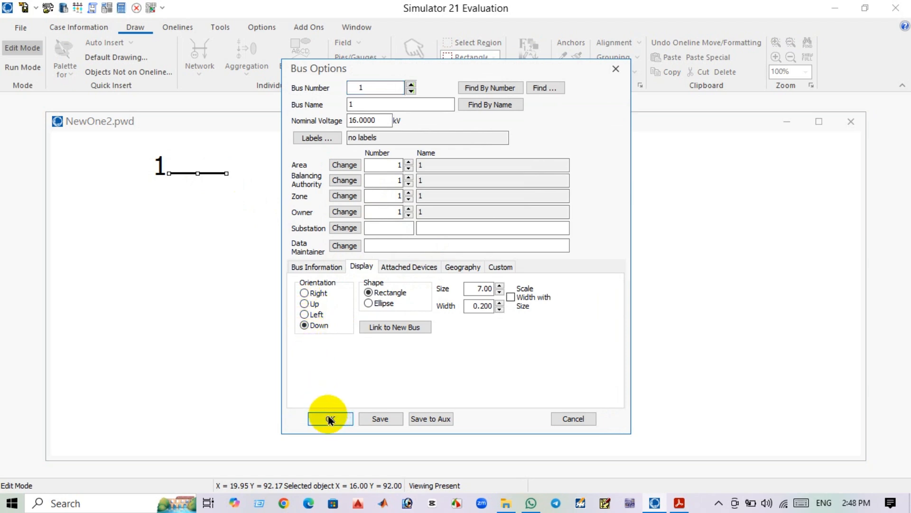
{"action": "left_click", "coordinate": [328, 419]}
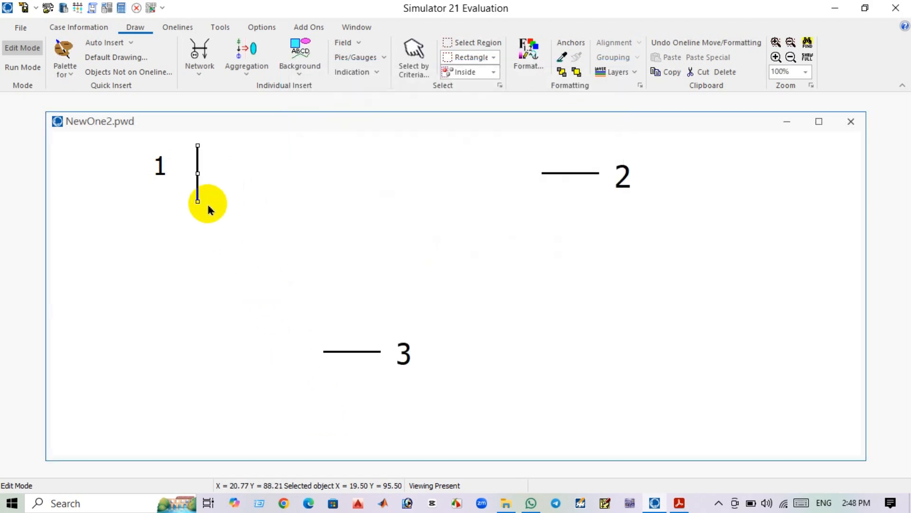
{"action": "left_click_drag", "start_coordinate": [162, 168], "coordinate": [193, 142]}
{"action": "left_click_drag", "start_coordinate": [252, 184], "coordinate": [283, 240]}
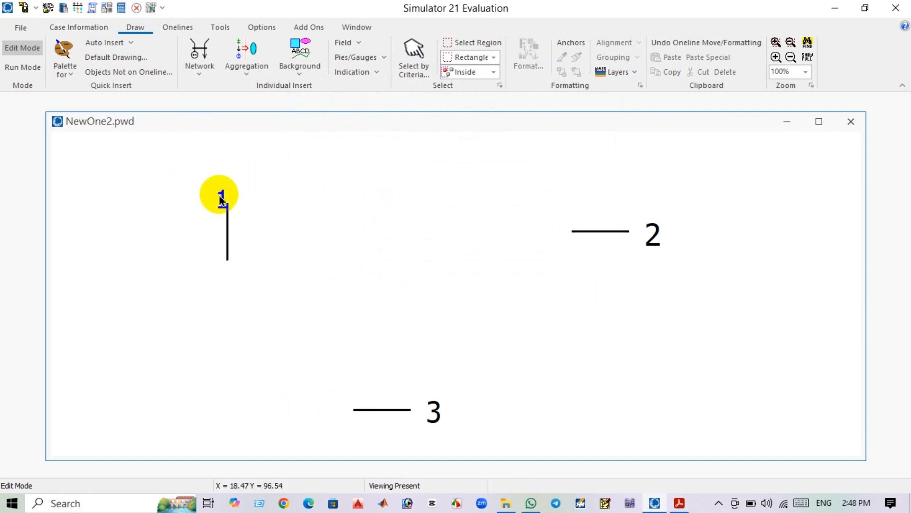
Nudge bus 1's label slightly, then set bus 2's display orientation so the bus stands vertical.
{"action": "left_click_drag", "start_coordinate": [220, 199], "coordinate": [230, 195]}
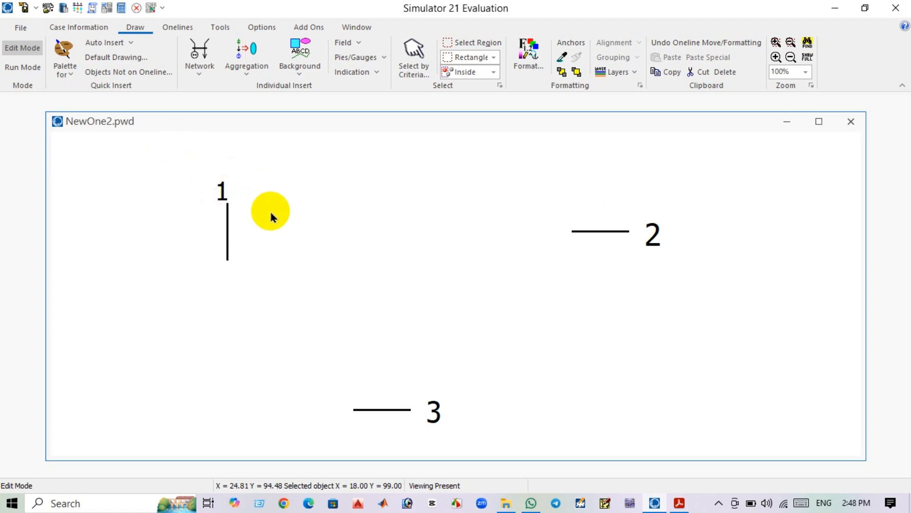
{"action": "left_click", "coordinate": [625, 231]}
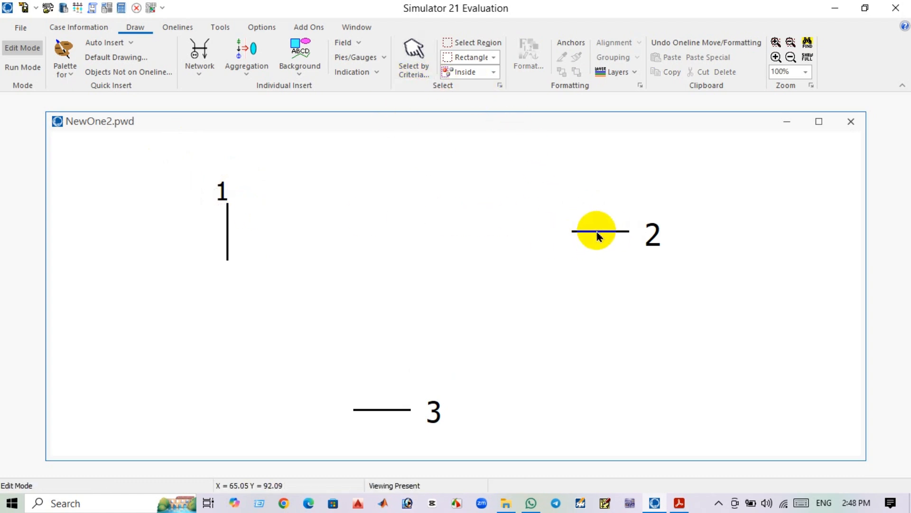
{"action": "double_click", "coordinate": [599, 232]}
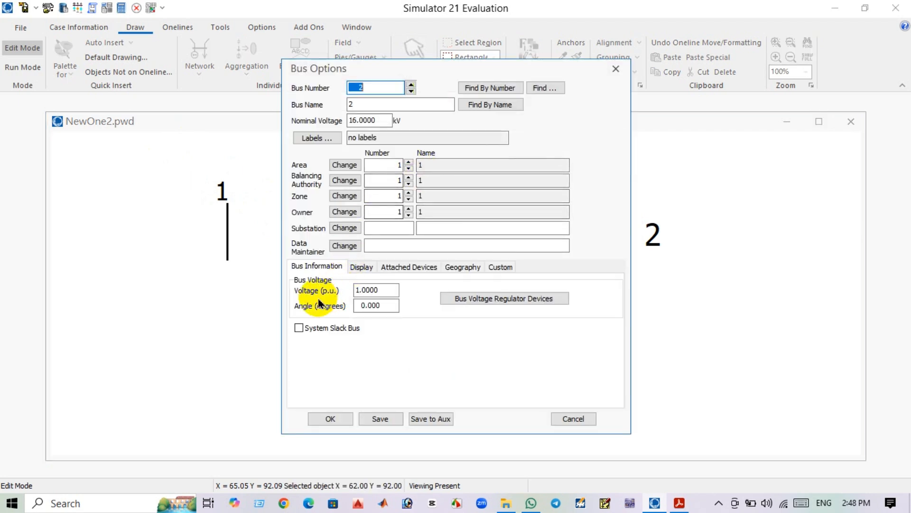
{"action": "left_click", "coordinate": [360, 267]}
{"action": "left_click", "coordinate": [317, 325]}
{"action": "left_click", "coordinate": [331, 418]}
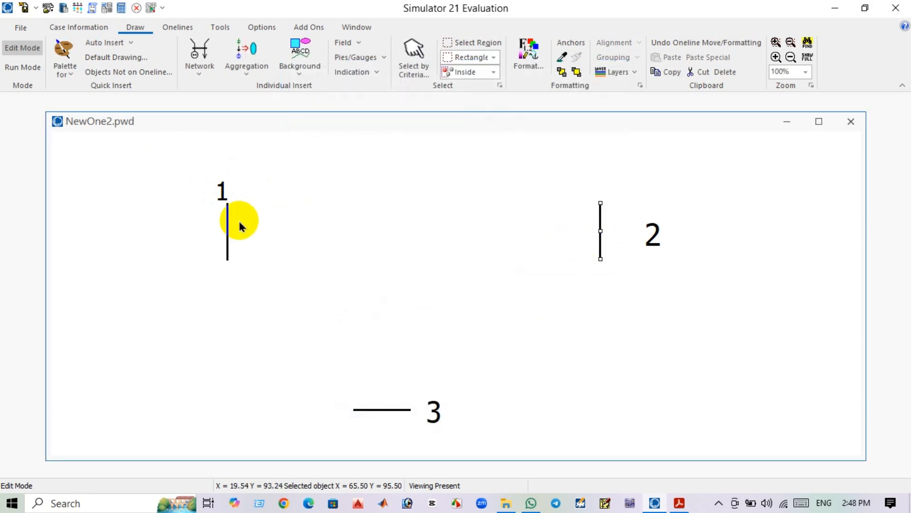
Add a generator to bus 1 with an MW setpoint of 100 and Left orientation.
{"action": "left_click", "coordinate": [489, 246]}
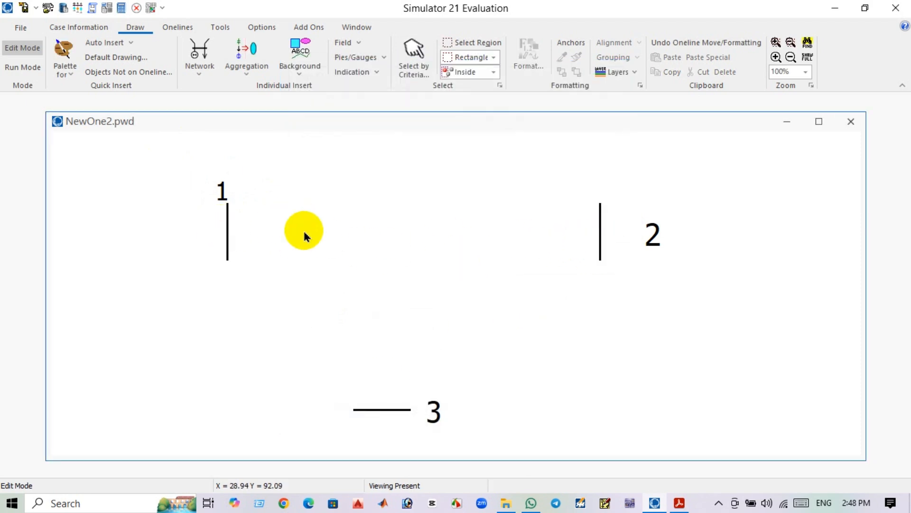
{"action": "left_click", "coordinate": [201, 70]}
{"action": "left_click", "coordinate": [219, 102]}
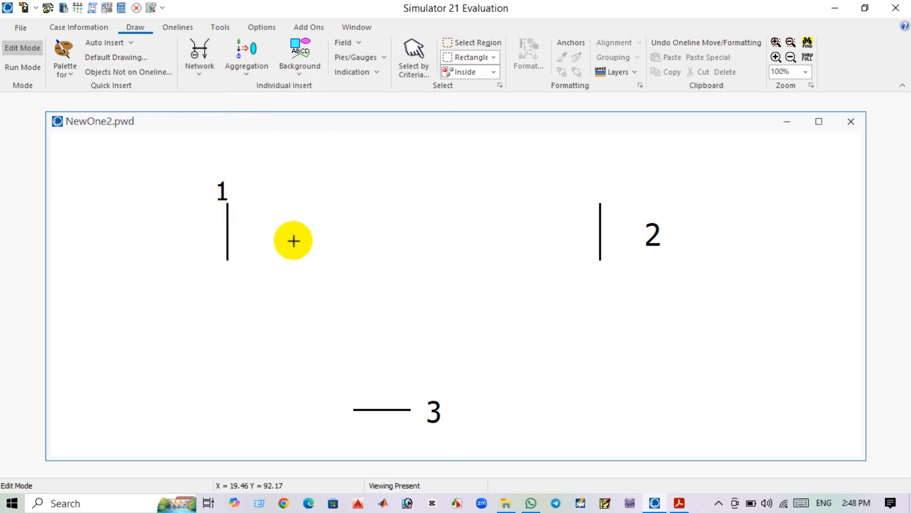
{"action": "left_click", "coordinate": [295, 237]}
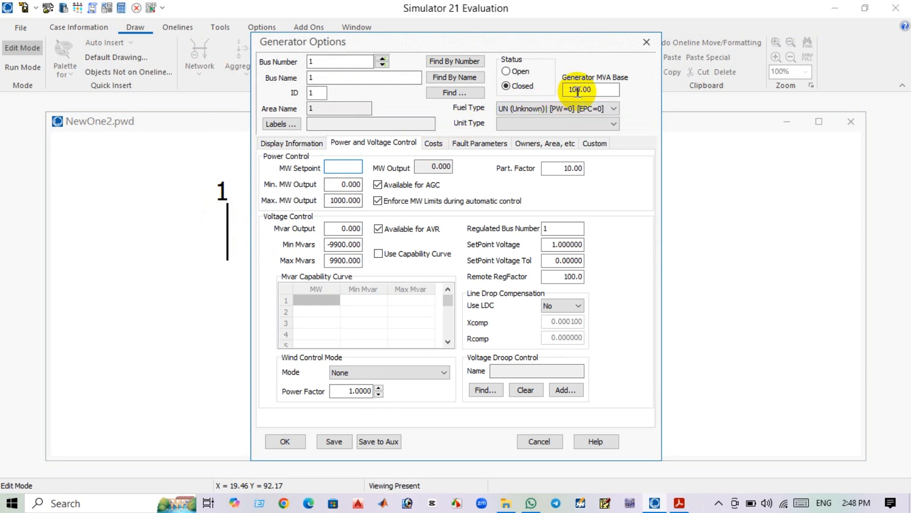
{"action": "left_click_drag", "start_coordinate": [598, 87], "coordinate": [561, 94]}
{"action": "left_click", "coordinate": [338, 167]}
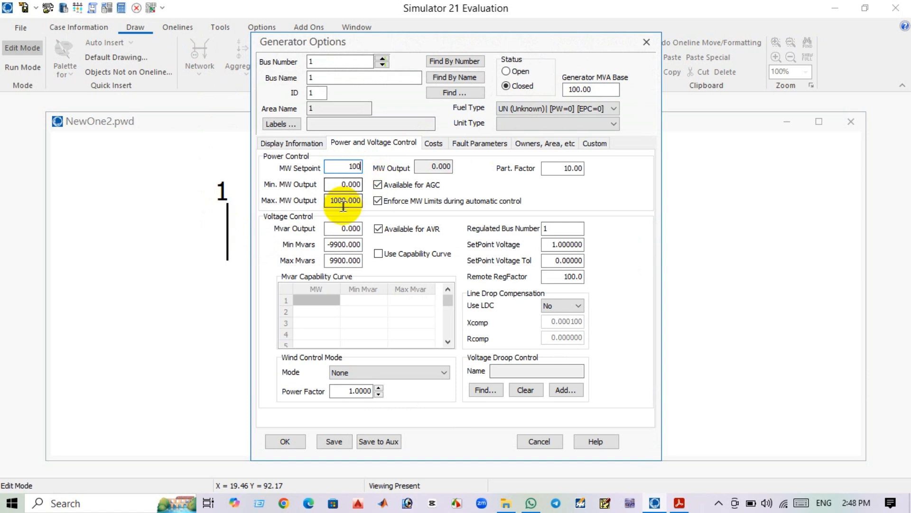
{"action": "left_click_drag", "start_coordinate": [330, 196], "coordinate": [371, 208]}
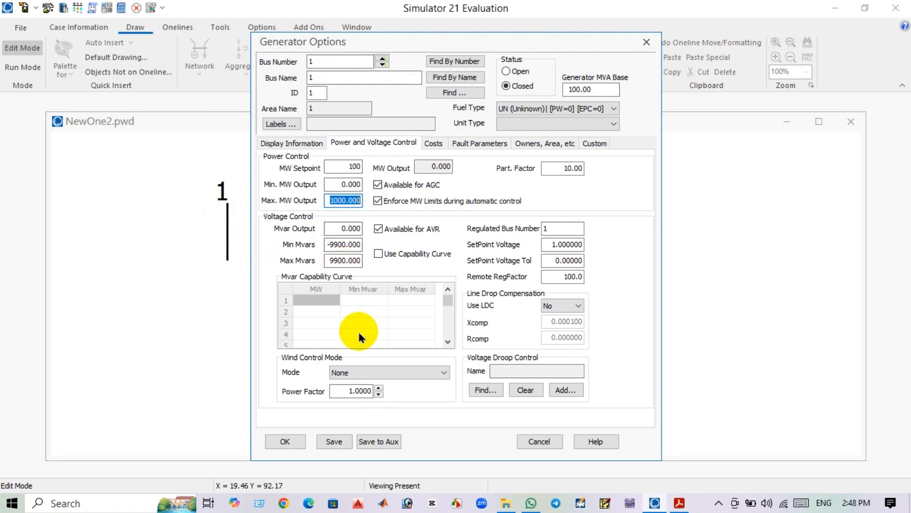
{"action": "left_click", "coordinate": [288, 145]}
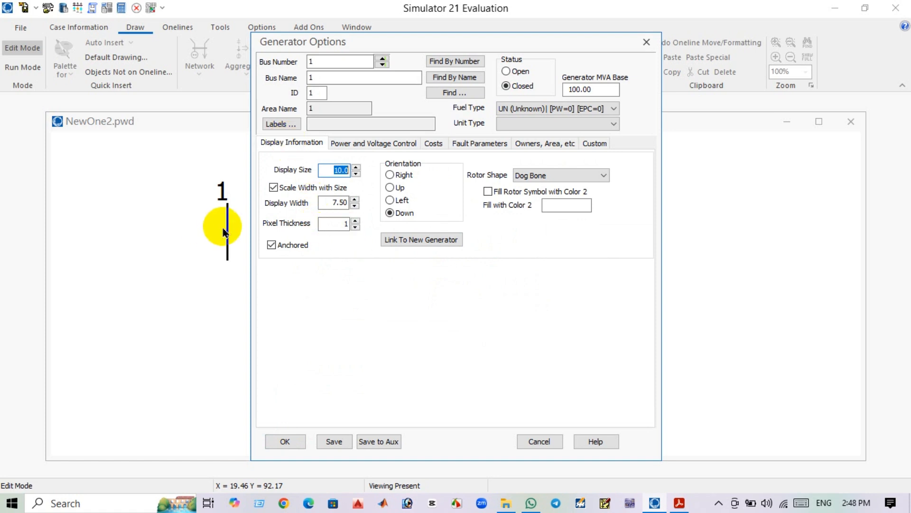
{"action": "left_click", "coordinate": [390, 200]}
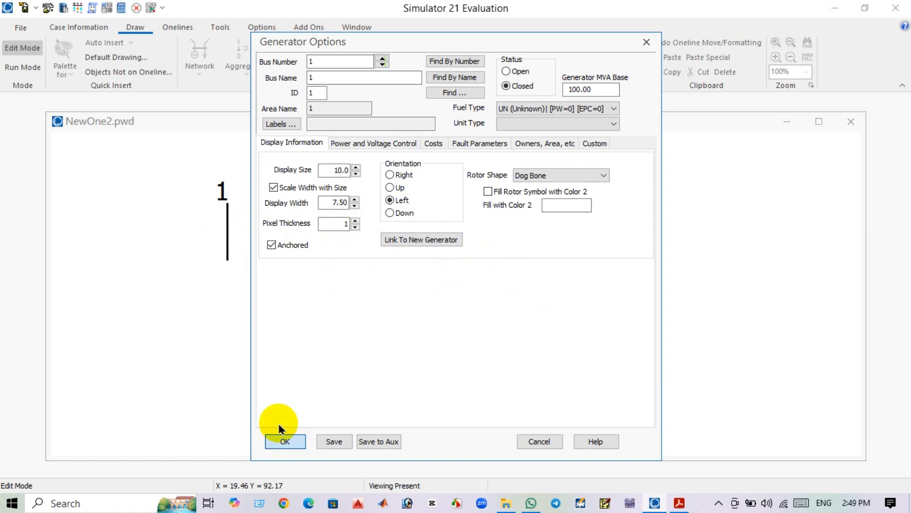
{"action": "left_click", "coordinate": [285, 440]}
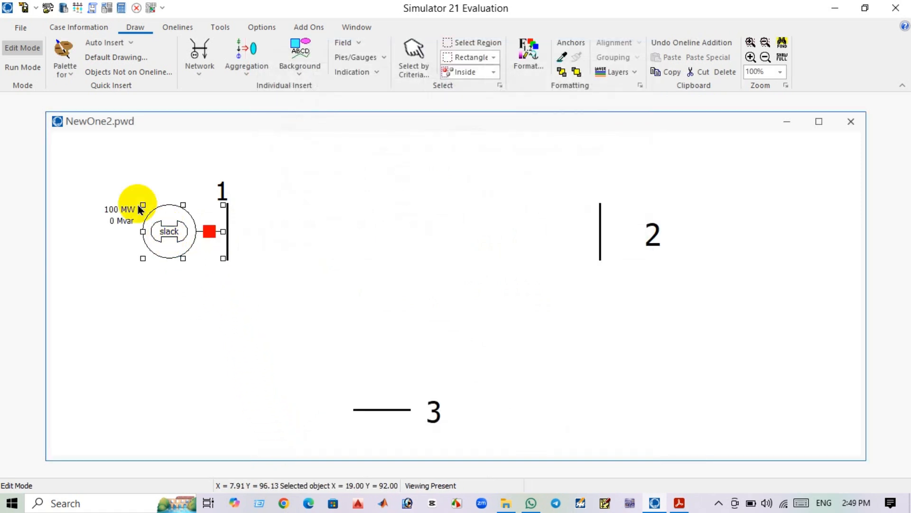
Enlarge the generator's MW and Mvar labels and position them beside the generator symbol.
{"action": "left_click", "coordinate": [123, 212]}
{"action": "mouse_move", "coordinate": [137, 215]}
{"action": "left_mouse_down"}
{"action": "mouse_move", "coordinate": [145, 219]}
{"action": "mouse_move", "coordinate": [129, 210]}
{"action": "left_mouse_up"}
{"action": "left_click", "coordinate": [127, 221]}
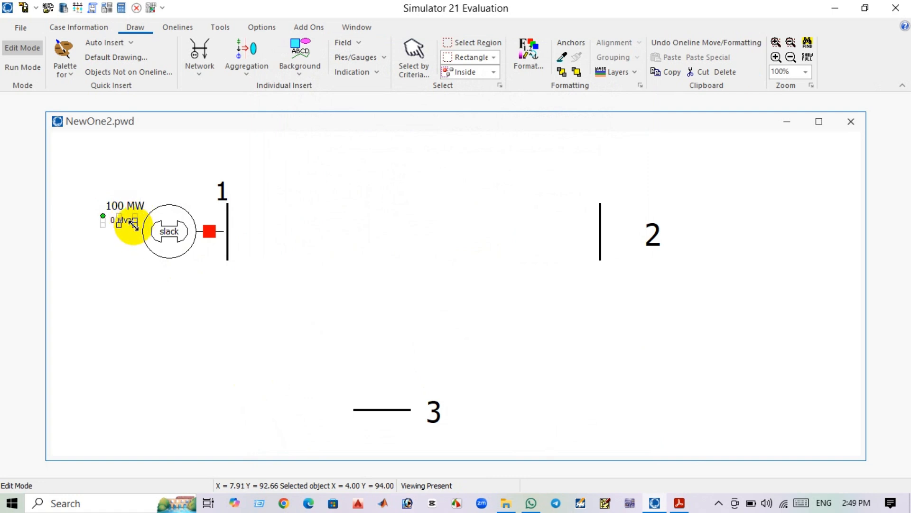
{"action": "left_click_drag", "start_coordinate": [135, 219], "coordinate": [125, 224]}
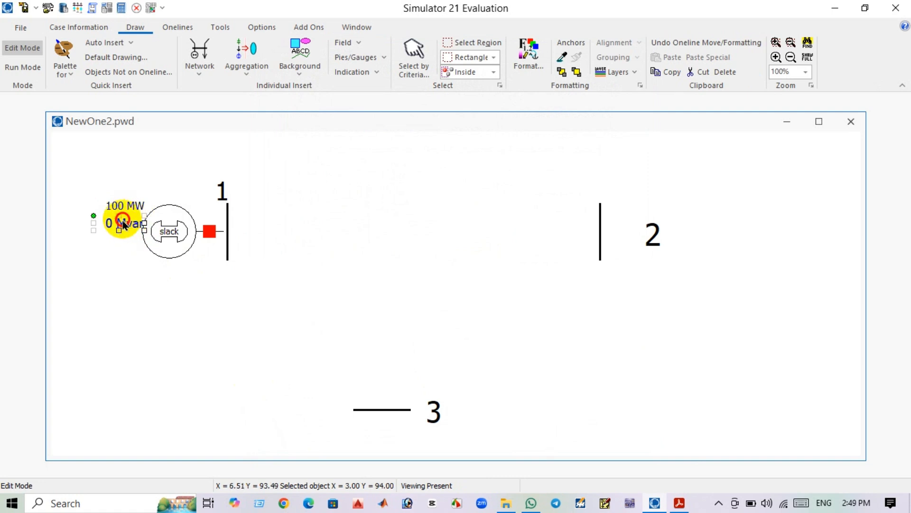
{"action": "mouse_move", "coordinate": [122, 224]}
{"action": "left_mouse_down"}
{"action": "mouse_move", "coordinate": [118, 231]}
{"action": "mouse_move", "coordinate": [113, 209]}
{"action": "mouse_move", "coordinate": [135, 210]}
{"action": "mouse_move", "coordinate": [120, 208]}
{"action": "left_mouse_up"}
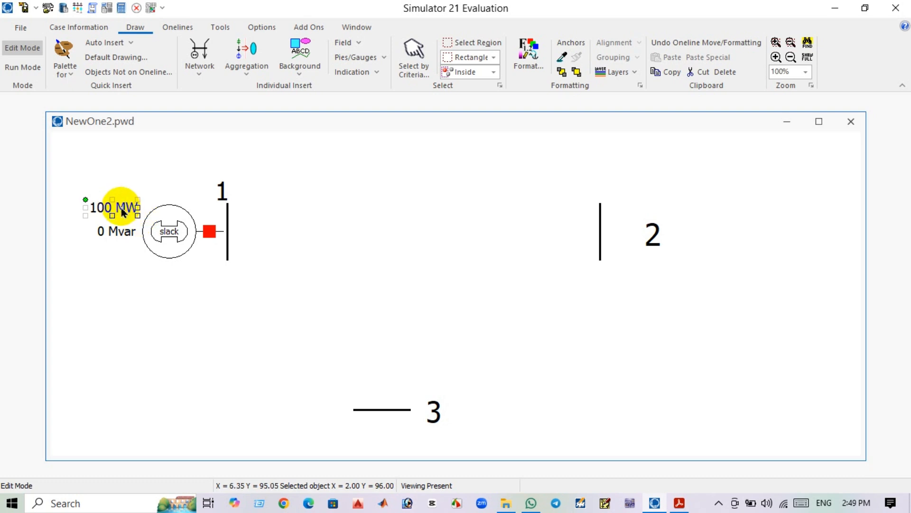
{"action": "left_click", "coordinate": [148, 285]}
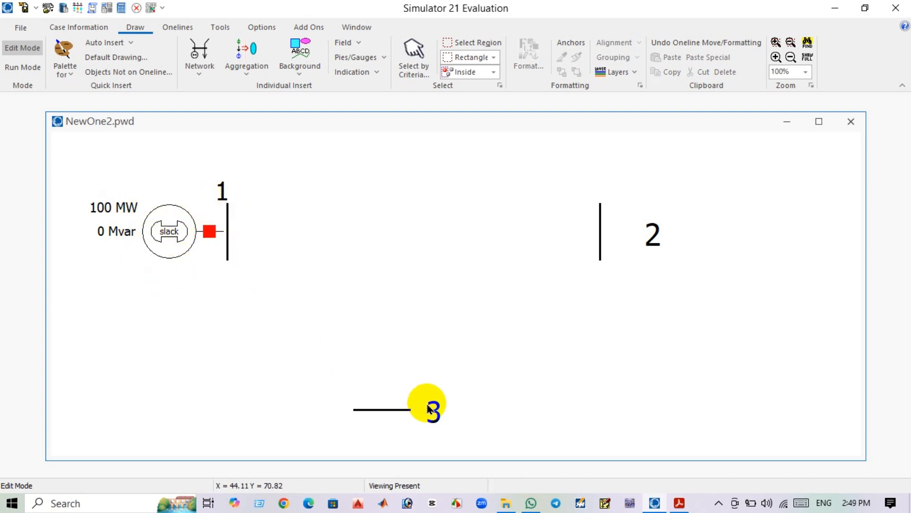
Check bus 2's load value in the Case 2 data table in the PDF.
{"action": "left_click", "coordinate": [680, 503]}
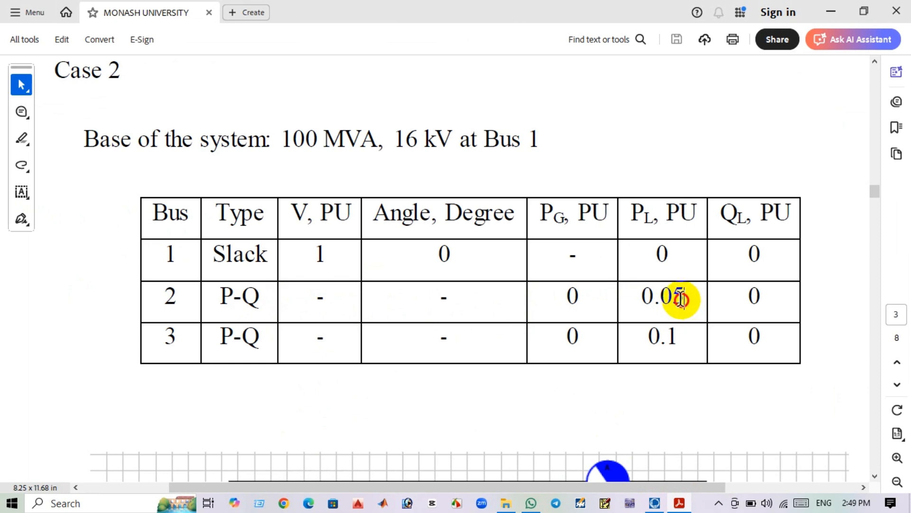
{"action": "left_click_drag", "start_coordinate": [685, 299], "coordinate": [642, 298]}
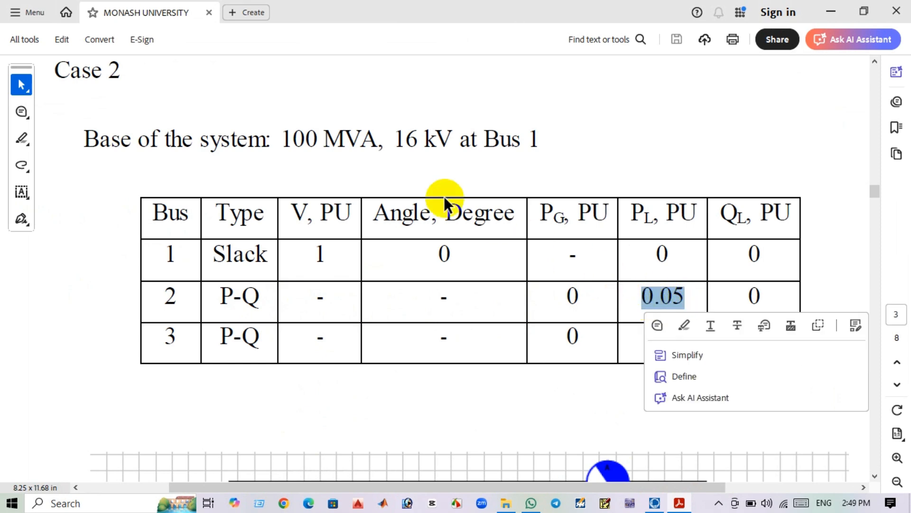
{"action": "left_click", "coordinate": [340, 142]}
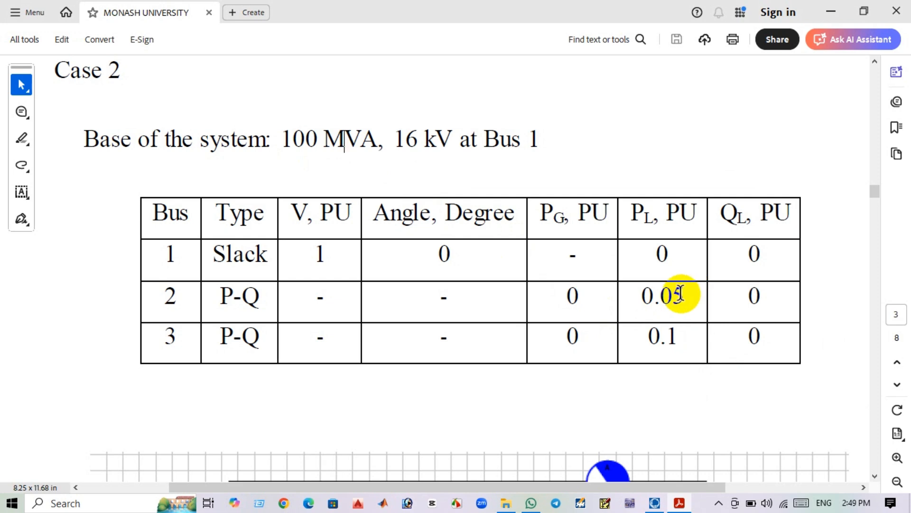
{"action": "left_click", "coordinate": [833, 10]}
{"action": "left_click", "coordinate": [669, 501]}
{"action": "left_click", "coordinate": [657, 503]}
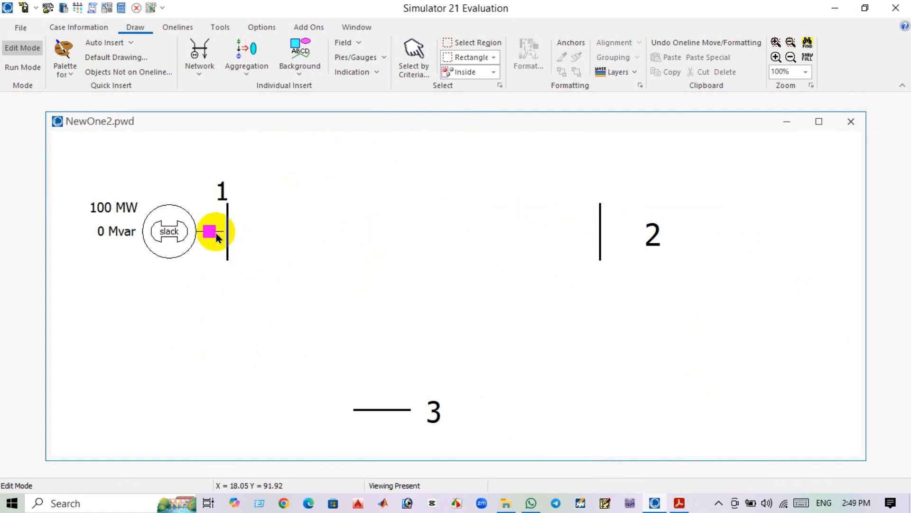
Add a load to bus 2 with 5 MW and 0 Mvar, checking the reactive load in the PDF table.
{"action": "left_click", "coordinate": [199, 72]}
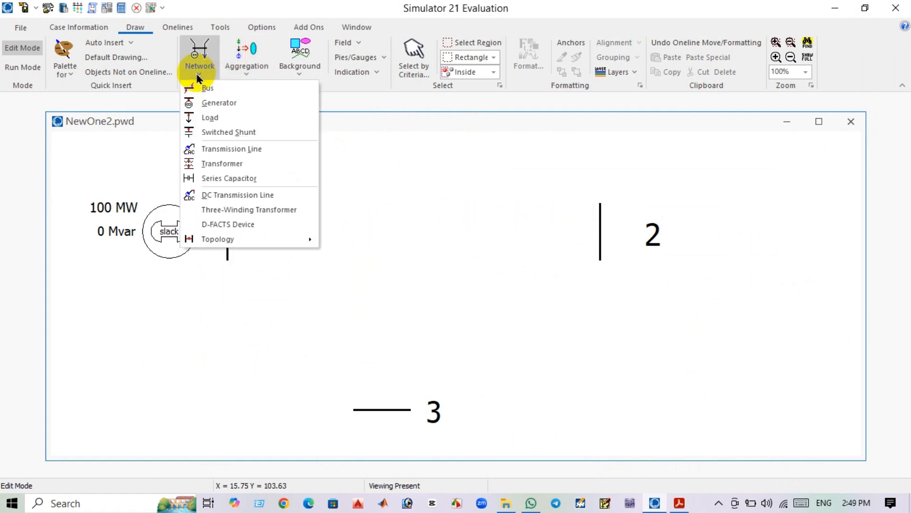
{"action": "left_click", "coordinate": [232, 117]}
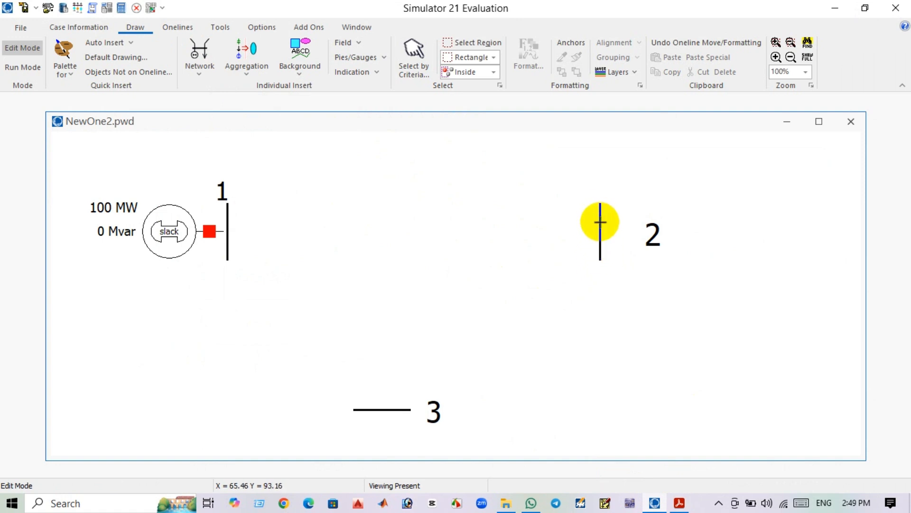
{"action": "left_click", "coordinate": [586, 242]}
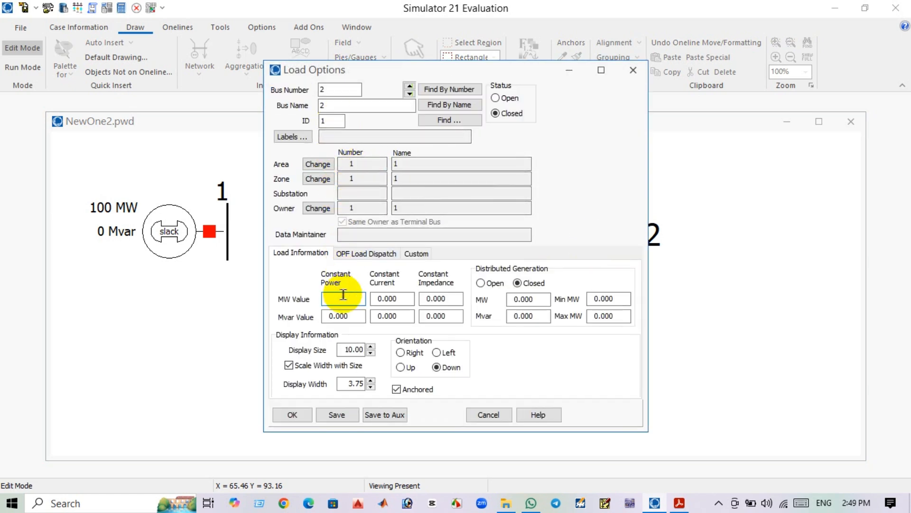
{"action": "key", "text": "Tab"}
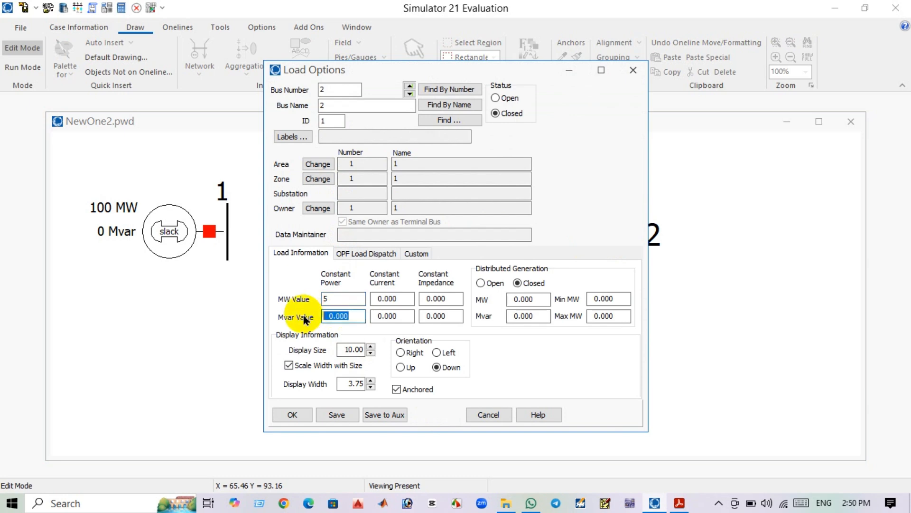
{"action": "left_click", "coordinate": [680, 503]}
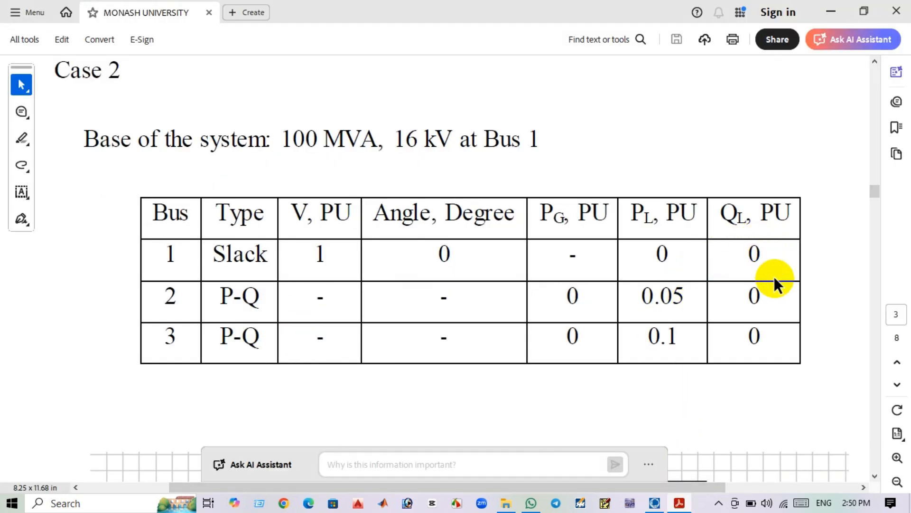
{"action": "left_click_drag", "start_coordinate": [768, 295], "coordinate": [738, 302]}
{"action": "left_click", "coordinate": [772, 292]}
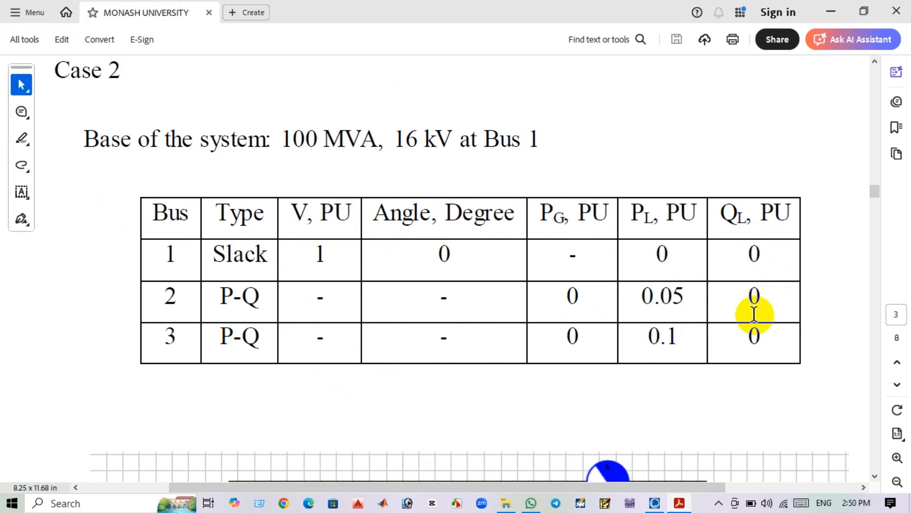
{"action": "left_click", "coordinate": [831, 12]}
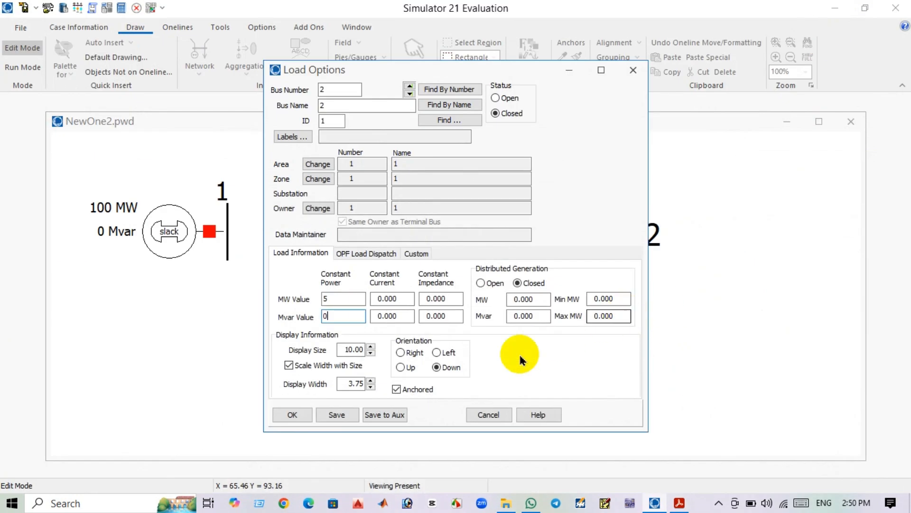
{"action": "left_click", "coordinate": [292, 416]}
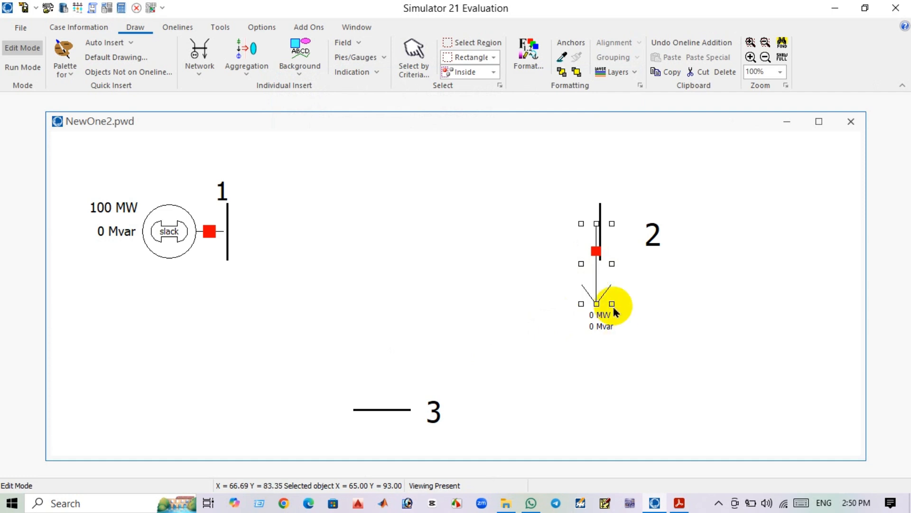
Turn bus 2's load to point Right and move bus 2's label above the bus.
{"action": "double_click", "coordinate": [597, 284]}
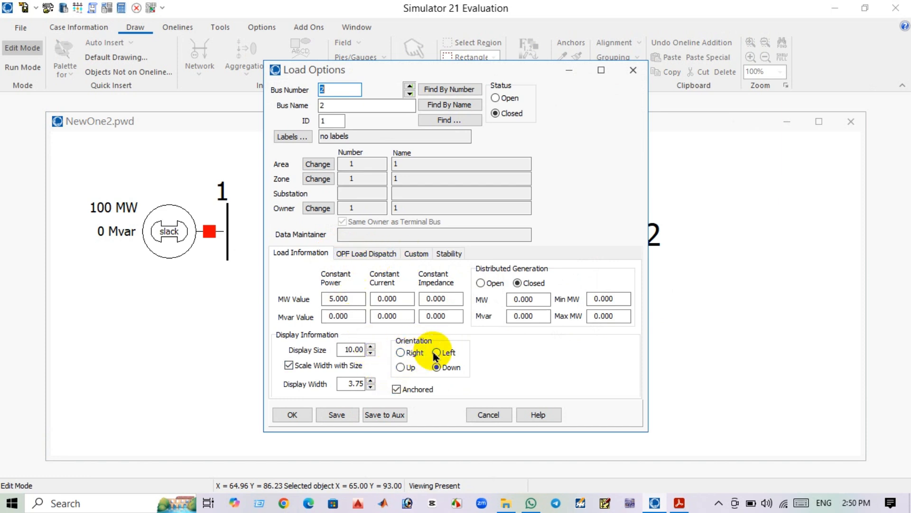
{"action": "left_click", "coordinate": [293, 414]}
{"action": "left_click", "coordinate": [654, 246]}
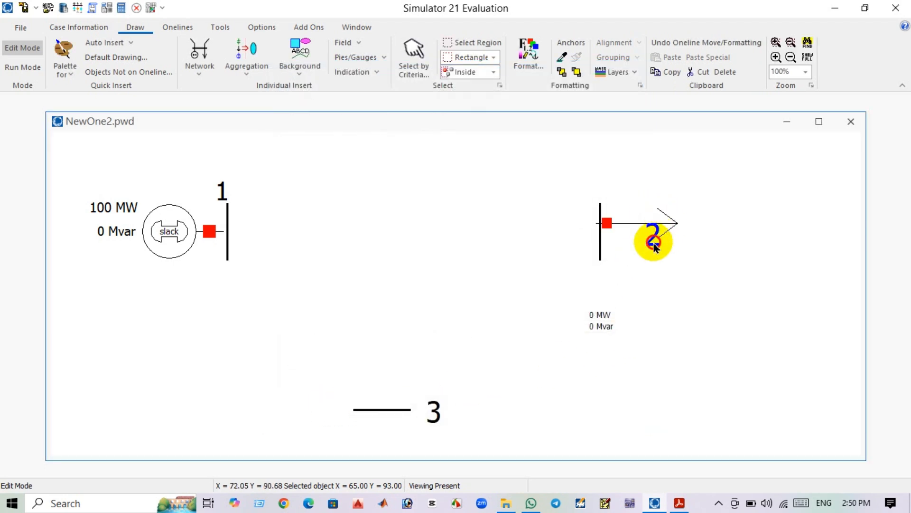
{"action": "left_click_drag", "start_coordinate": [655, 247], "coordinate": [600, 200]}
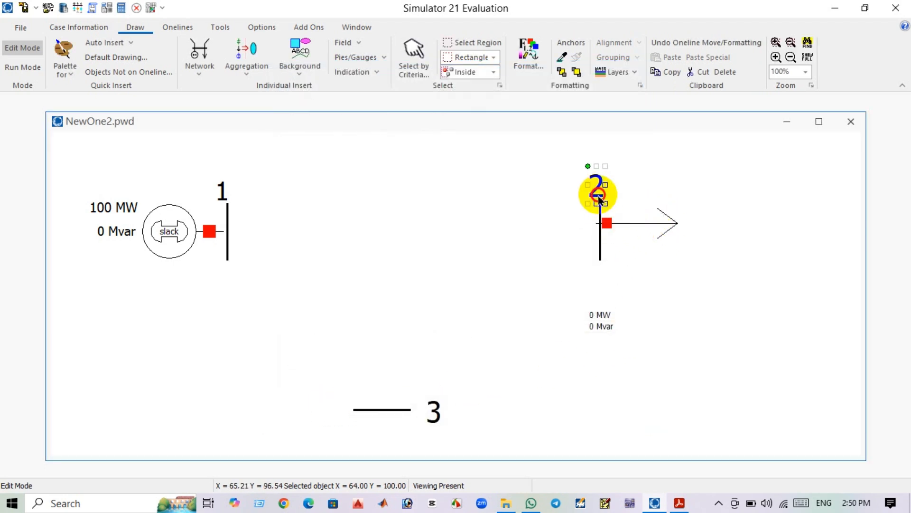
{"action": "left_click", "coordinate": [167, 228]}
{"action": "left_click", "coordinate": [261, 259]}
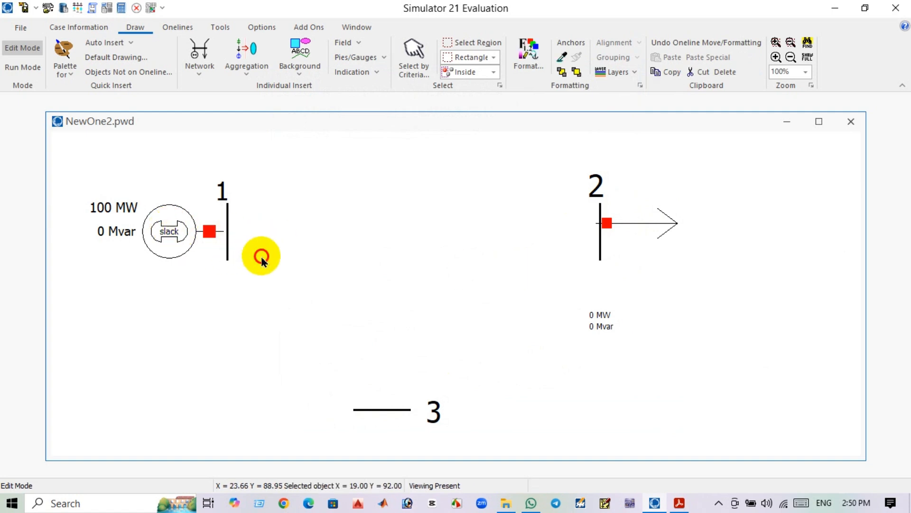
Check bus 3's real and reactive load values in the PDF data table.
{"action": "left_click", "coordinate": [679, 504]}
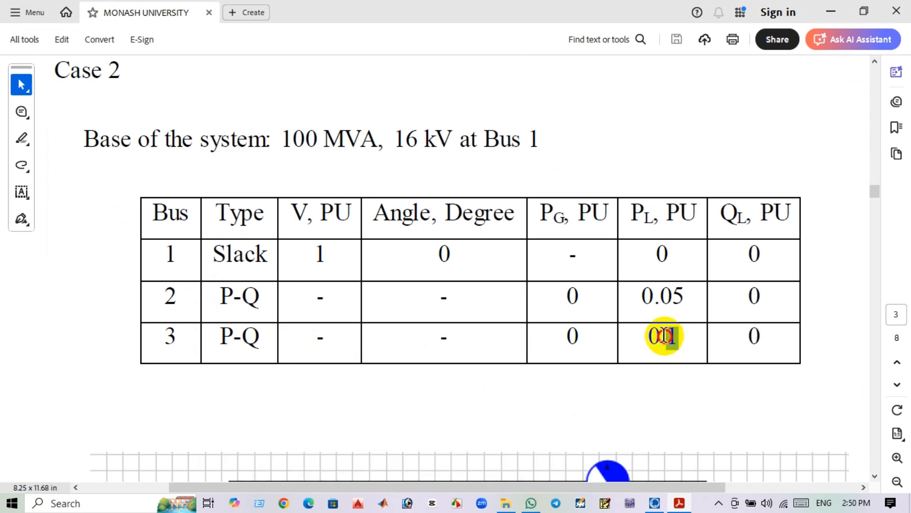
{"action": "left_click_drag", "start_coordinate": [665, 336], "coordinate": [643, 329]}
{"action": "left_click", "coordinate": [660, 256]}
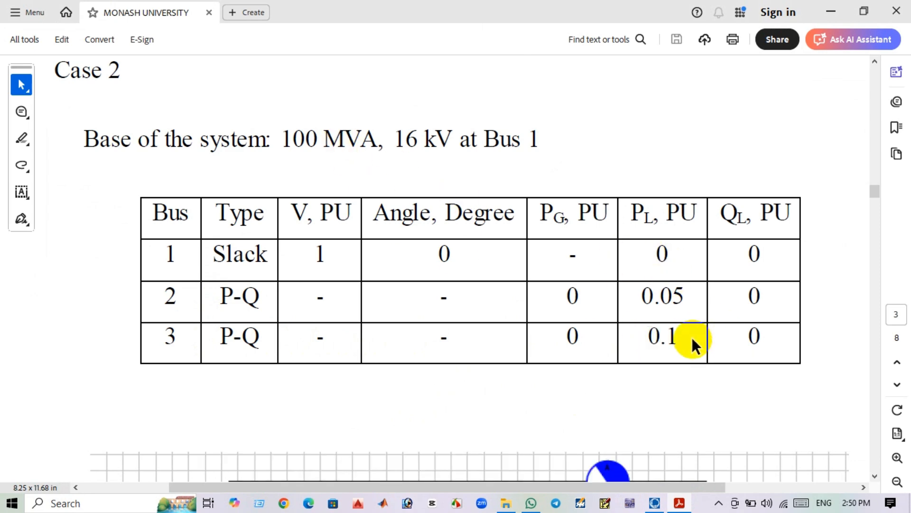
{"action": "double_click", "coordinate": [753, 336]}
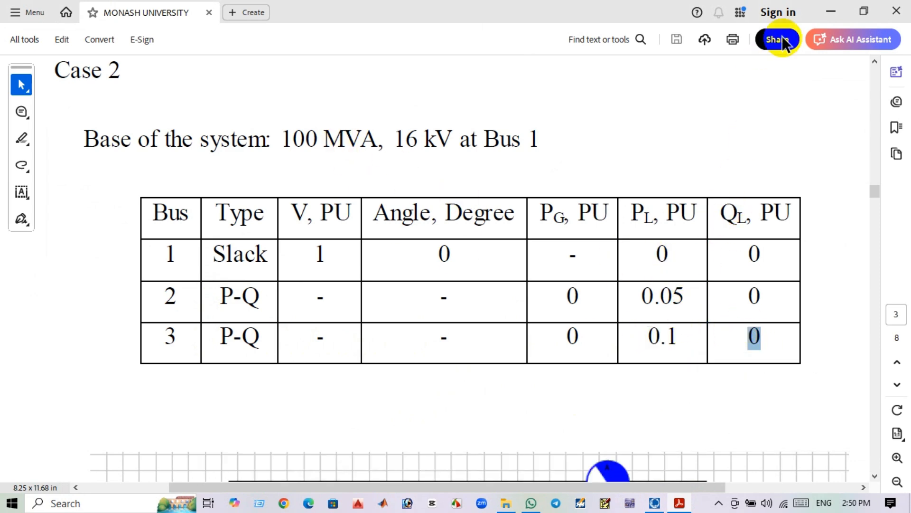
Add a load to bus 3 with 10 MW and 0 Mvar.
{"action": "left_click", "coordinate": [832, 12]}
{"action": "left_click", "coordinate": [211, 76]}
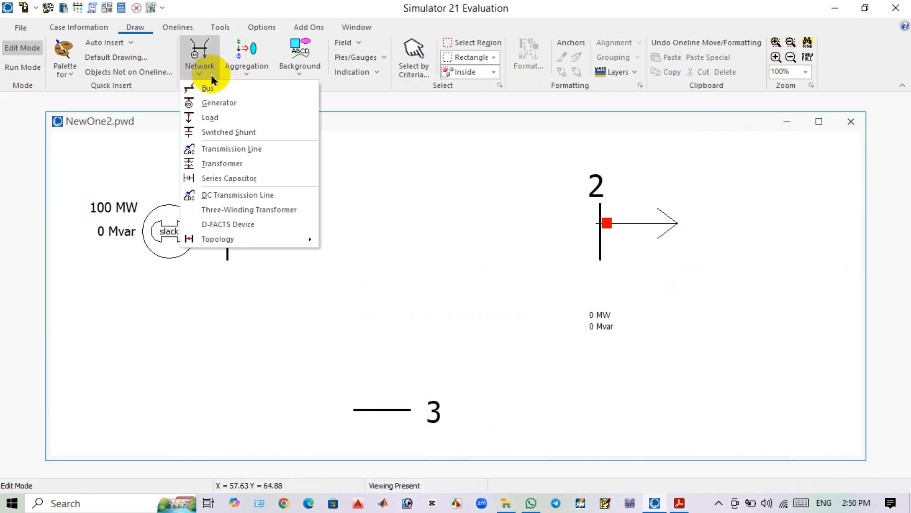
{"action": "left_click", "coordinate": [212, 87]}
{"action": "left_click", "coordinate": [199, 75]}
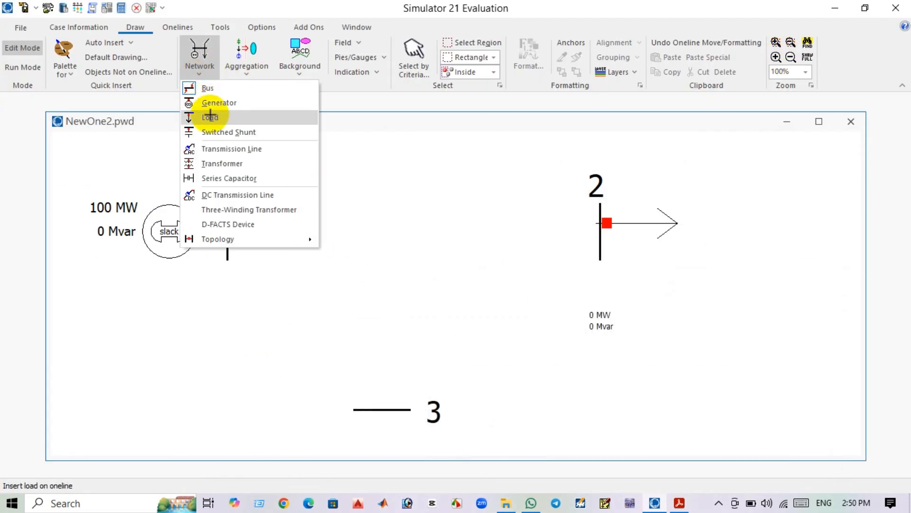
{"action": "left_click", "coordinate": [212, 117]}
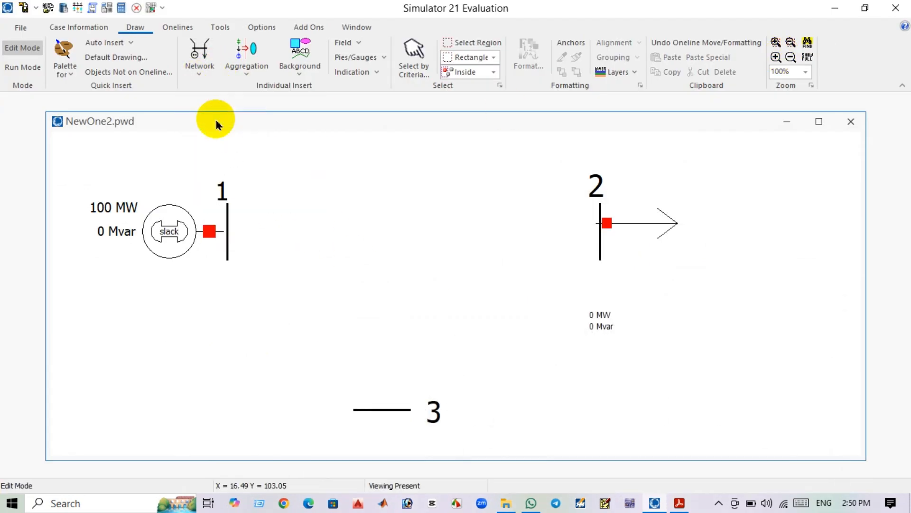
{"action": "left_click", "coordinate": [376, 411]}
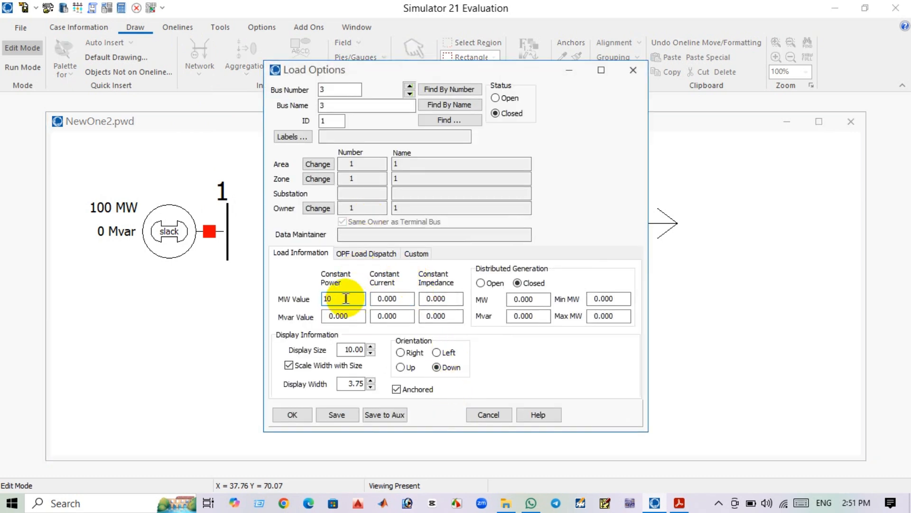
{"action": "left_click", "coordinate": [292, 415]}
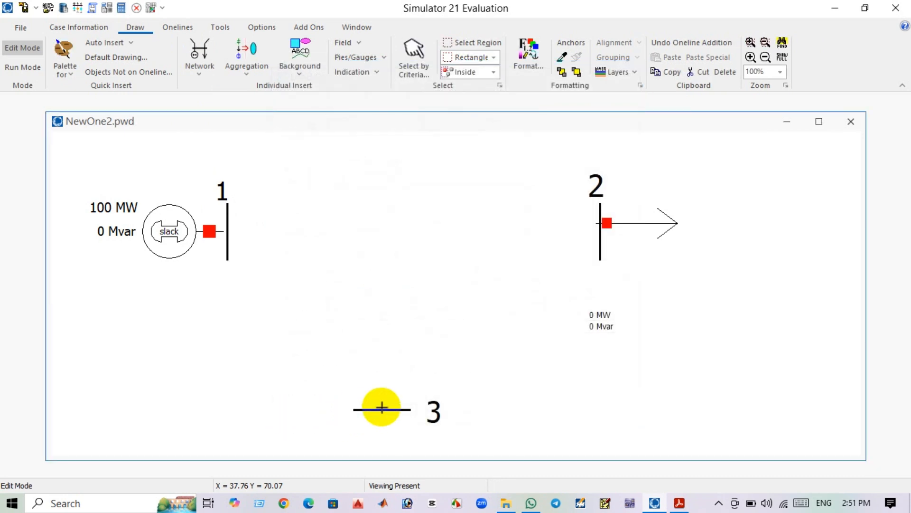
Tidy the oneline by moving bus 2's load MW and Mvar labels beside its load arrow.
{"action": "left_click_drag", "start_coordinate": [433, 369], "coordinate": [441, 311]}
{"action": "scroll", "coordinate": [449, 330], "scroll_direction": "down", "scroll_amount": 1}
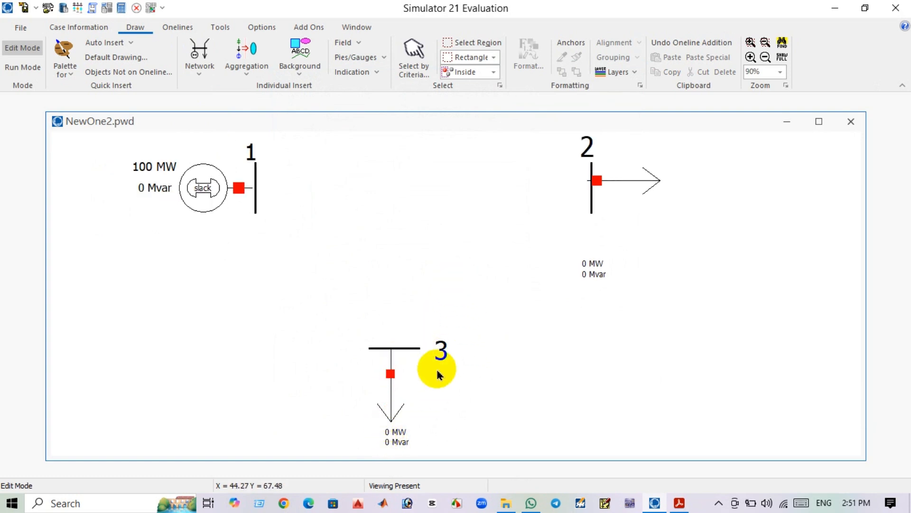
{"action": "left_click_drag", "start_coordinate": [584, 273], "coordinate": [652, 205]}
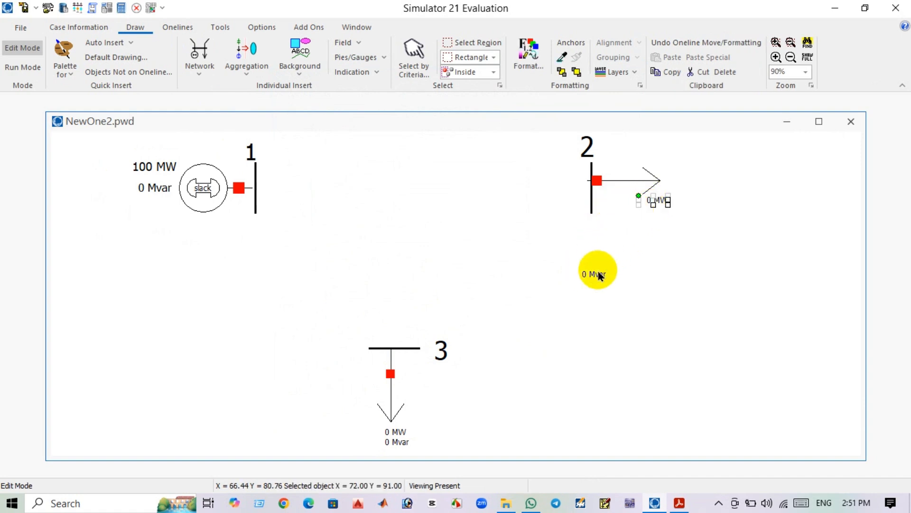
{"action": "left_click_drag", "start_coordinate": [599, 278], "coordinate": [661, 218]}
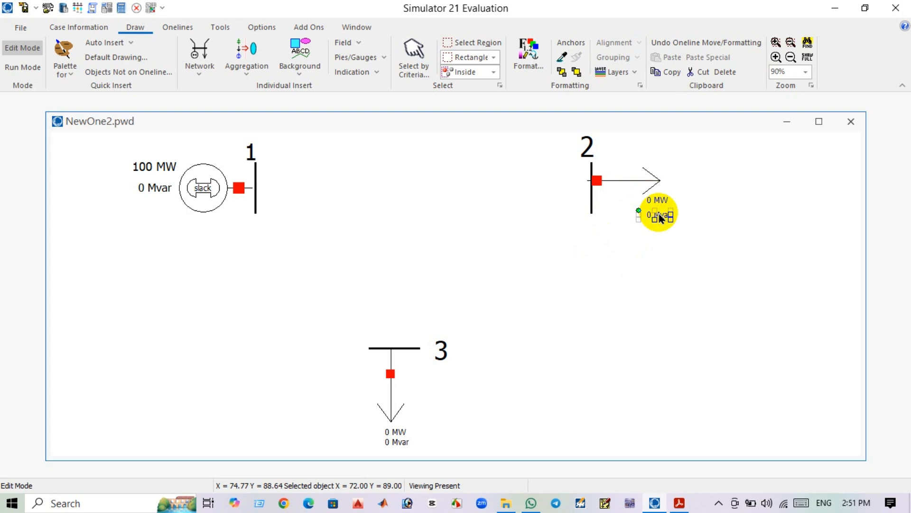
{"action": "left_click", "coordinate": [661, 205]}
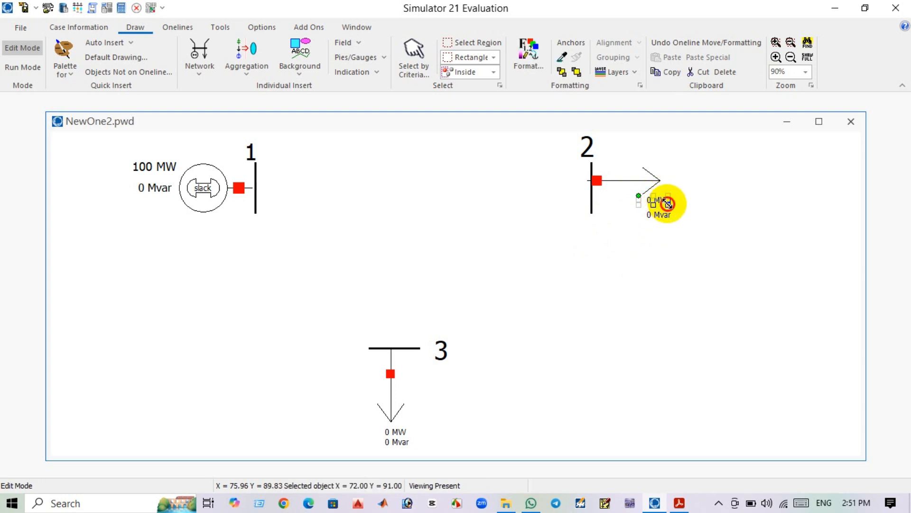
{"action": "left_click_drag", "start_coordinate": [668, 203], "coordinate": [682, 218]}
{"action": "left_click", "coordinate": [667, 260]}
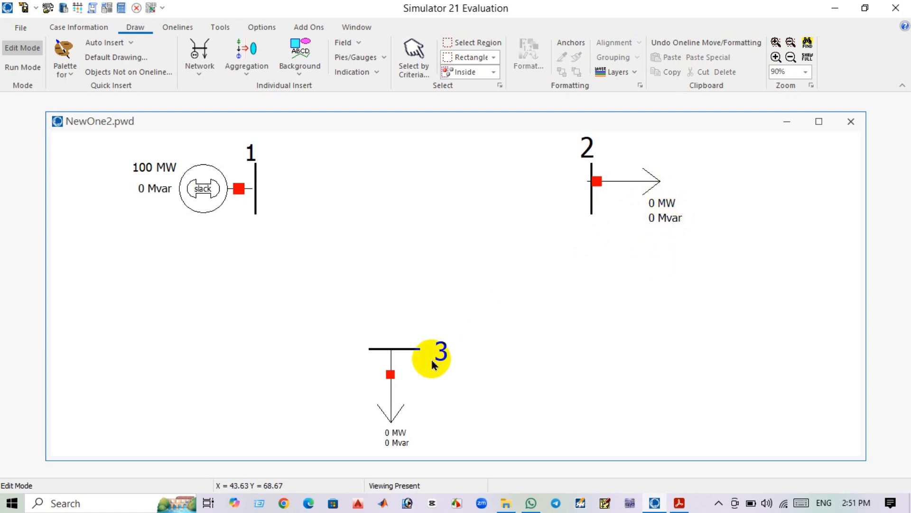
Review the branch data table in the PDF for each line's R, X and MVA limits.
{"action": "left_click", "coordinate": [680, 502]}
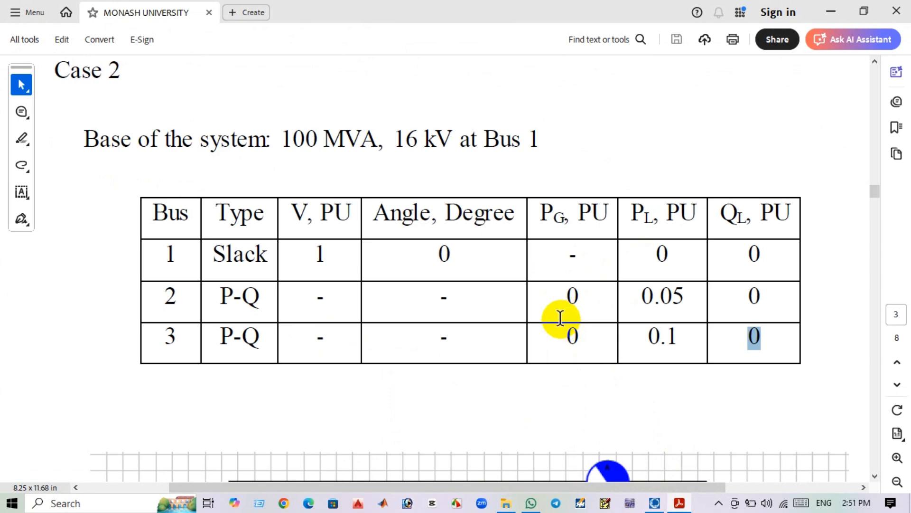
{"action": "scroll", "coordinate": [499, 335], "scroll_direction": "down", "scroll_amount": 5}
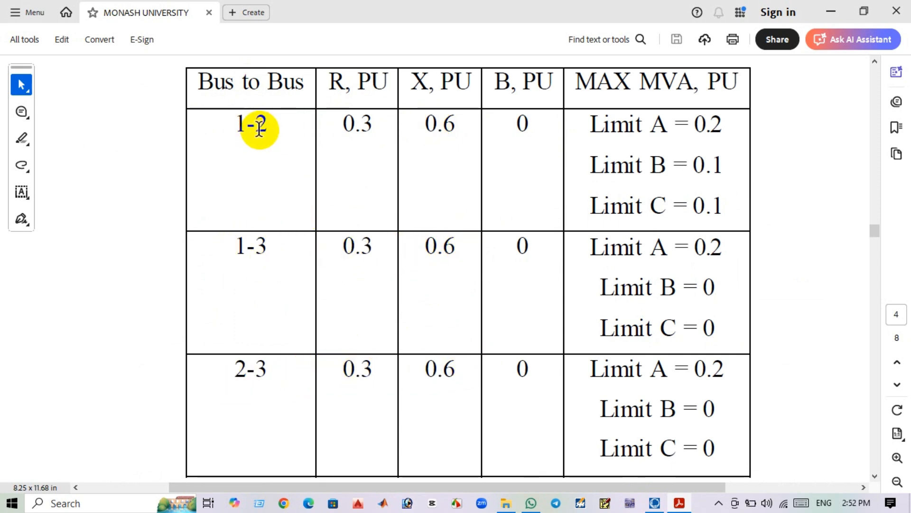
{"action": "left_click_drag", "start_coordinate": [266, 130], "coordinate": [223, 125]}
{"action": "left_click", "coordinate": [397, 115]}
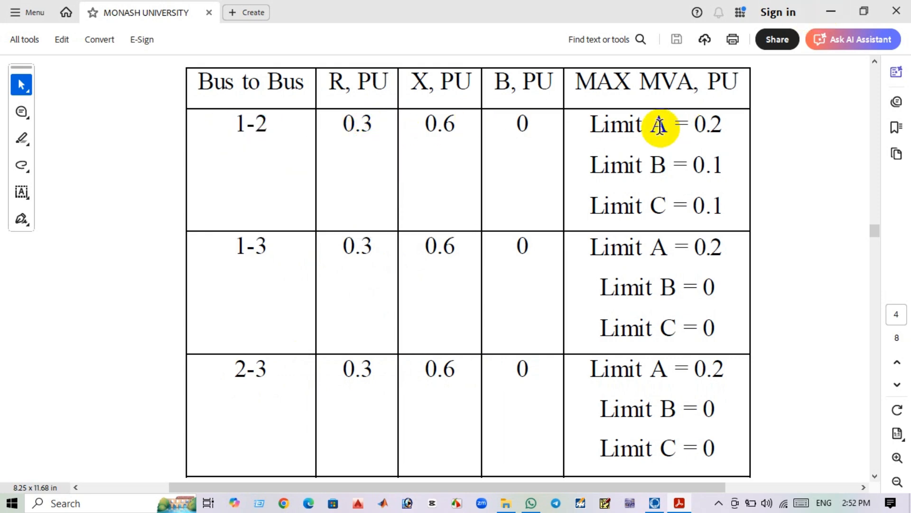
{"action": "left_click_drag", "start_coordinate": [693, 124], "coordinate": [726, 228]}
{"action": "left_click", "coordinate": [770, 156]}
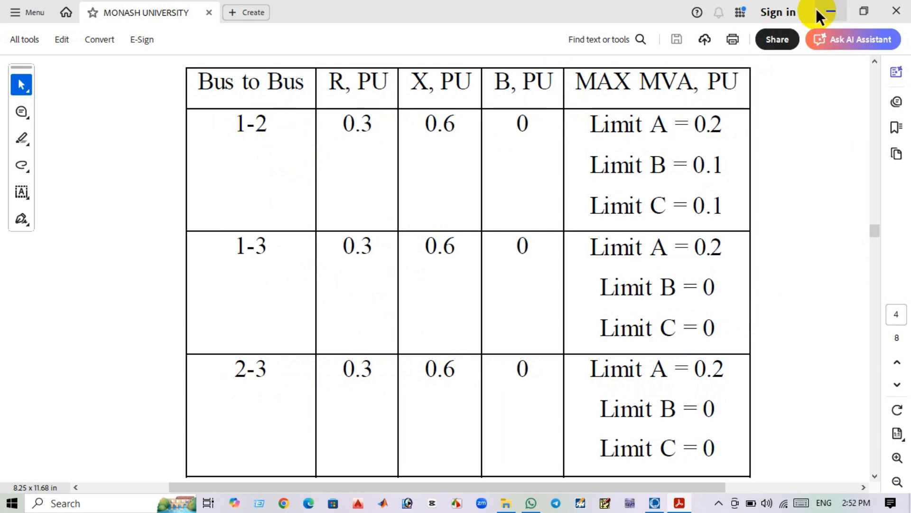
{"action": "left_click", "coordinate": [655, 503]}
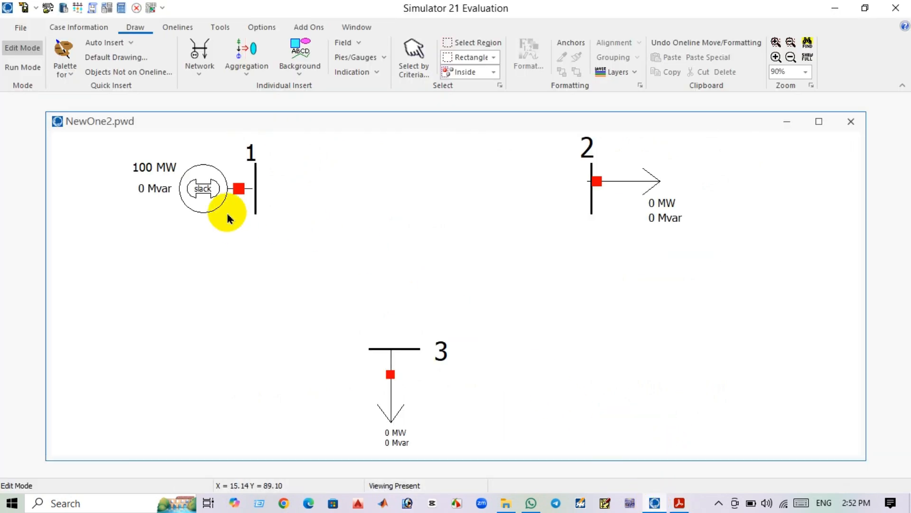
Draw a transmission line from bus 1 to bus 2 and open its branch options.
{"action": "left_click", "coordinate": [204, 76]}
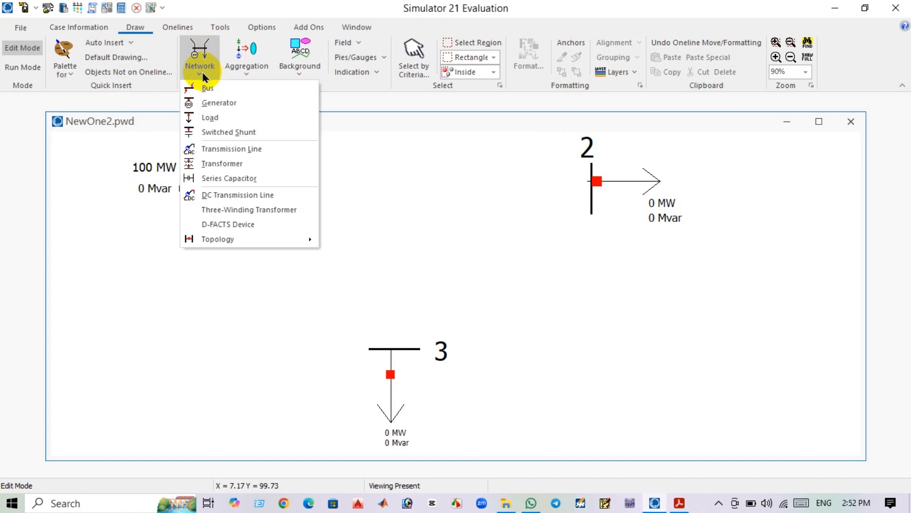
{"action": "left_click", "coordinate": [234, 150]}
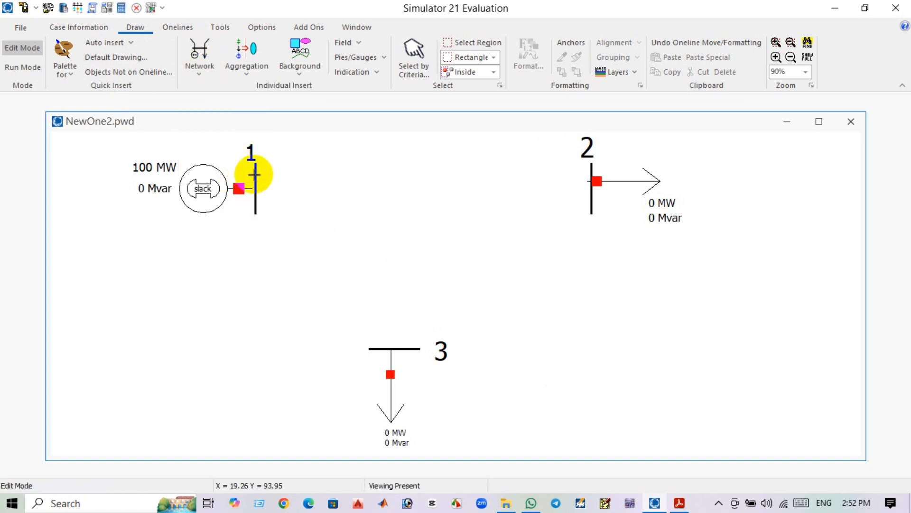
{"action": "left_click", "coordinate": [255, 174]}
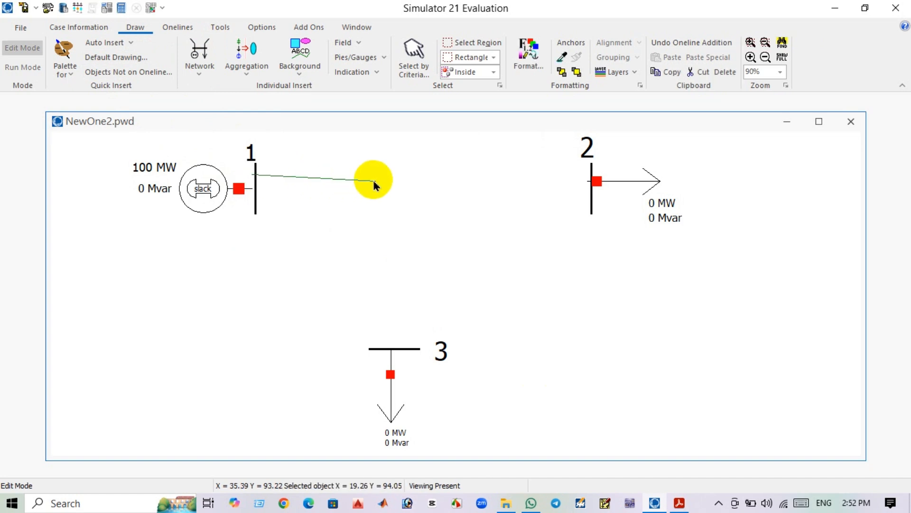
{"action": "double_click", "coordinate": [592, 178]}
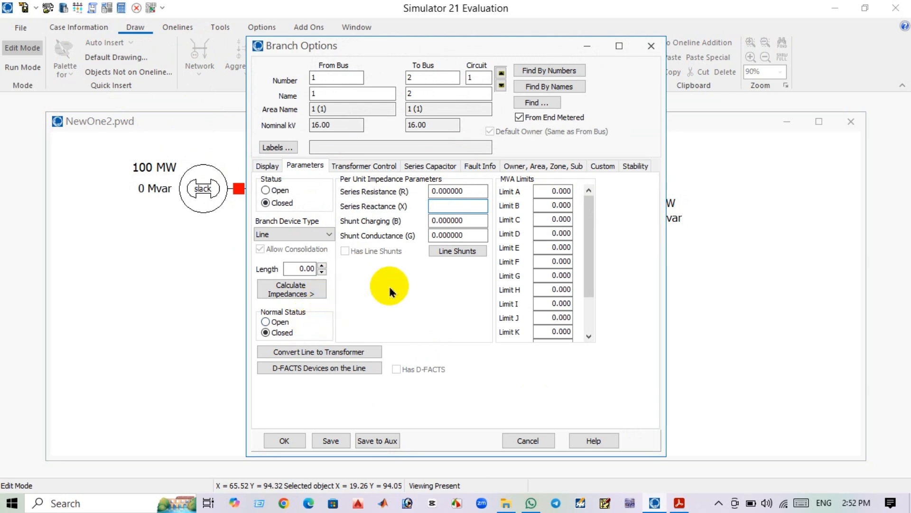
Set the bus 1–2 line to R 0.3, X 0.6 per unit with MVA limits A 20, B 10 and C 10.
{"action": "double_click", "coordinate": [444, 191]}
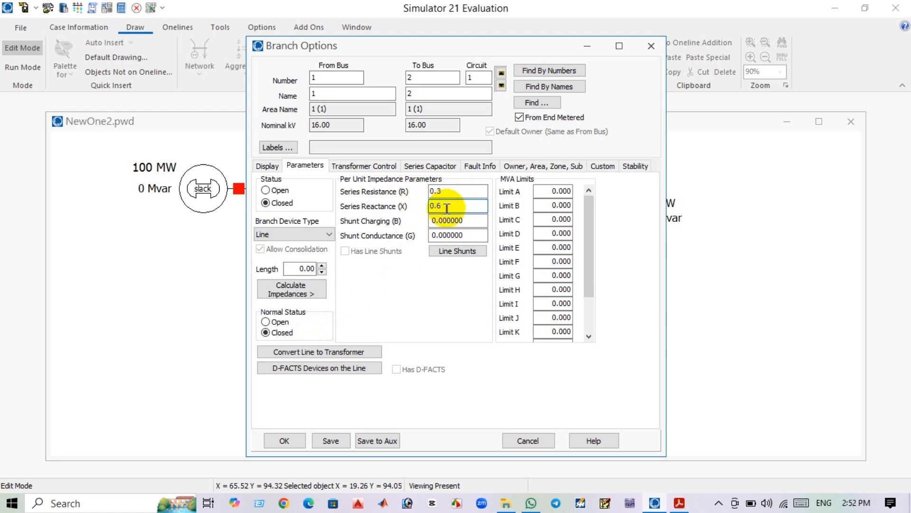
{"action": "left_click", "coordinate": [543, 187]}
{"action": "left_click", "coordinate": [680, 503]}
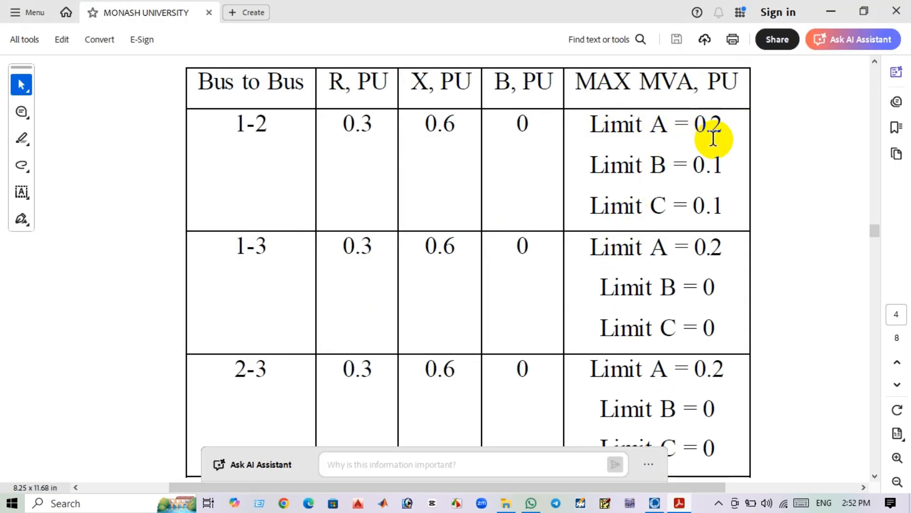
{"action": "double_click", "coordinate": [708, 164]}
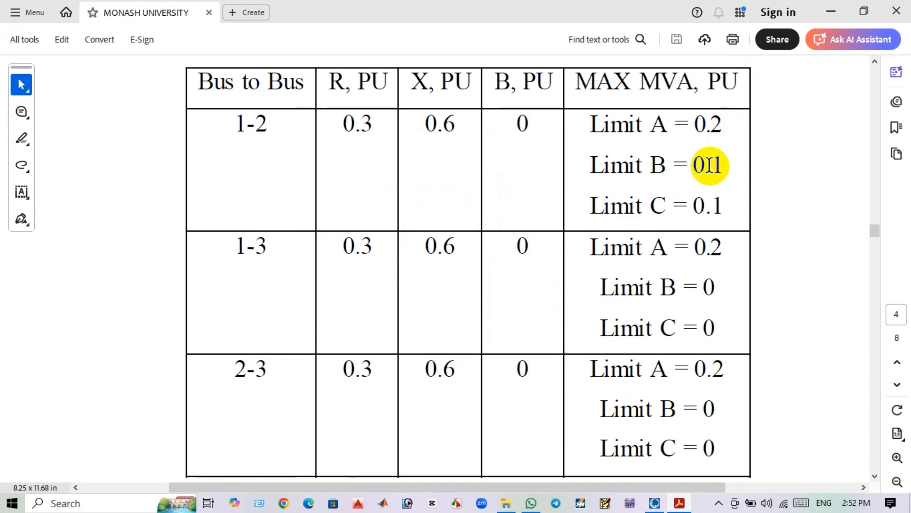
{"action": "left_click", "coordinate": [830, 6]}
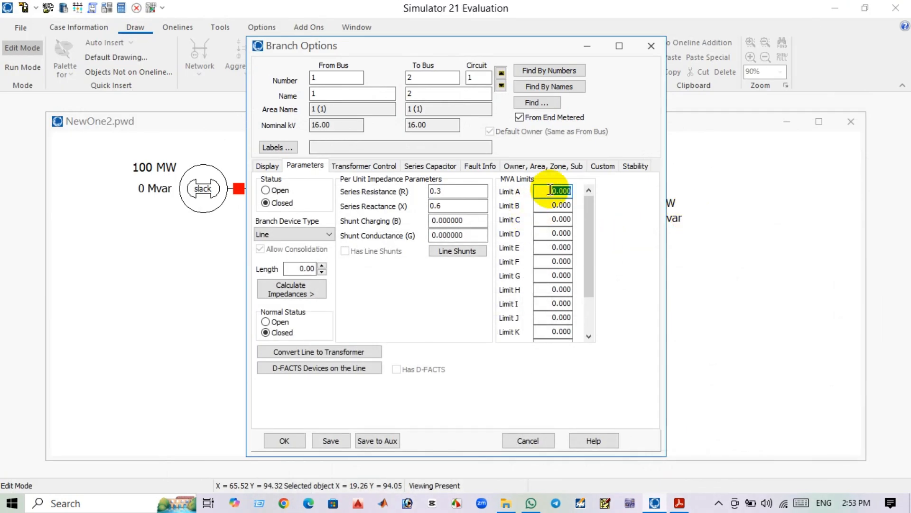
{"action": "left_click", "coordinate": [552, 205]}
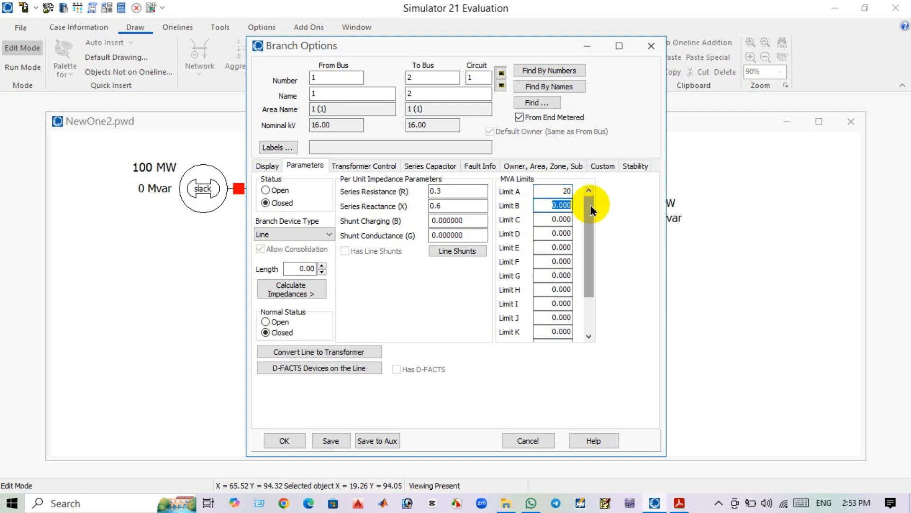
{"action": "left_click", "coordinate": [549, 218]}
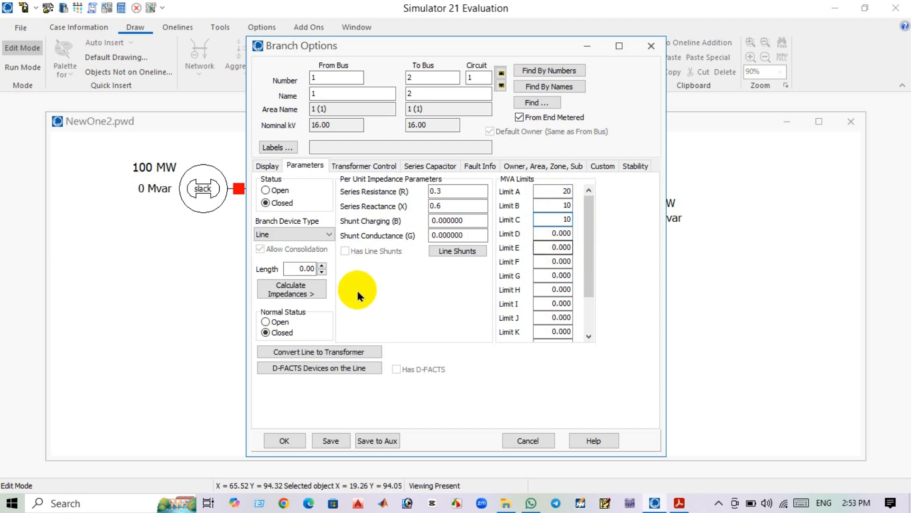
{"action": "left_click", "coordinate": [285, 440]}
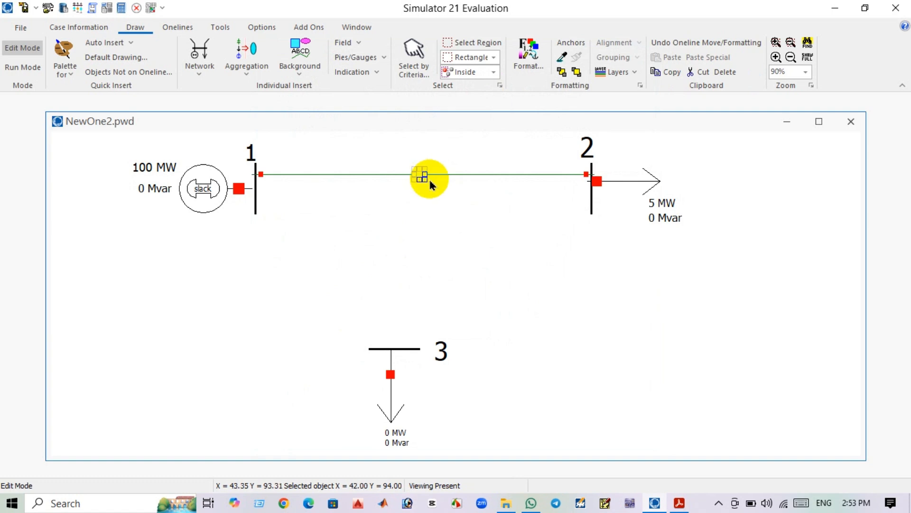
Reposition the gauge at the middle of the bus 1–2 line.
{"action": "left_click_drag", "start_coordinate": [424, 180], "coordinate": [435, 188]}
{"action": "left_click", "coordinate": [295, 238]}
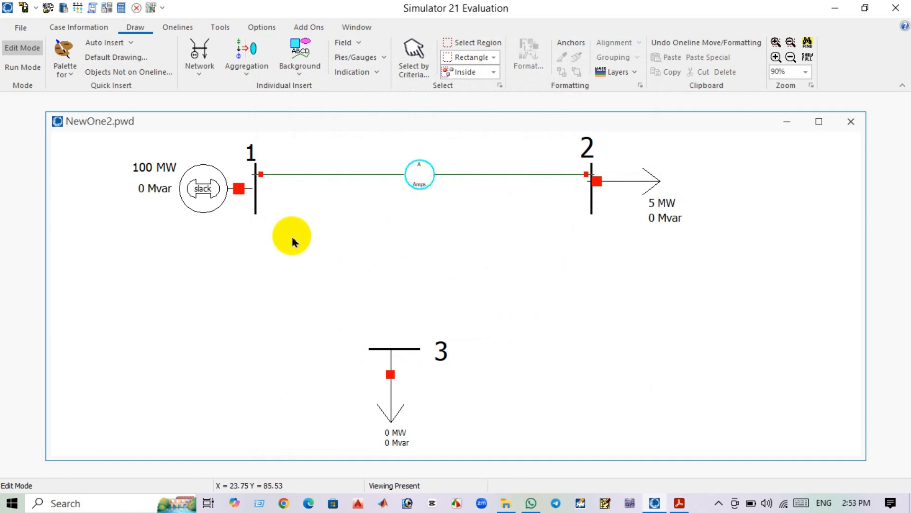
Draw a transmission line from bus 1 to bus 3 with a corner point, opening its branch options.
{"action": "left_click", "coordinate": [678, 504]}
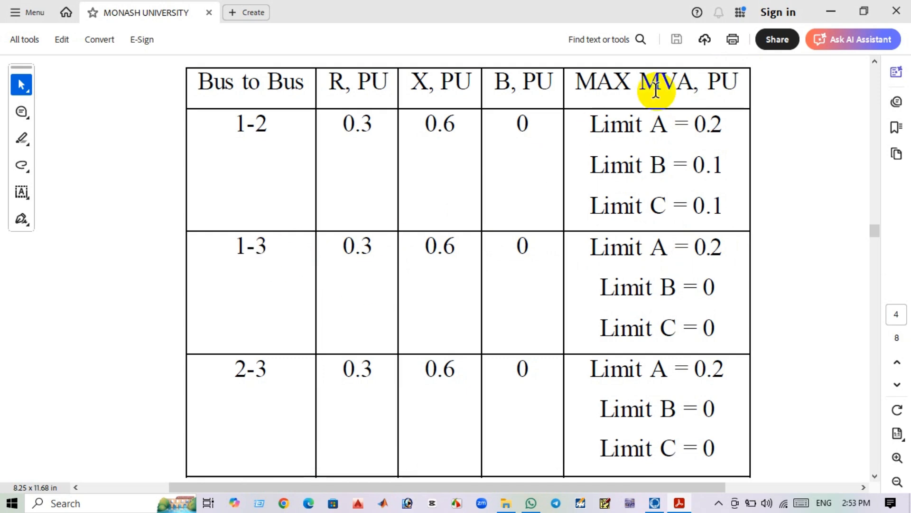
{"action": "left_click", "coordinate": [828, 12]}
{"action": "left_click", "coordinate": [199, 59]}
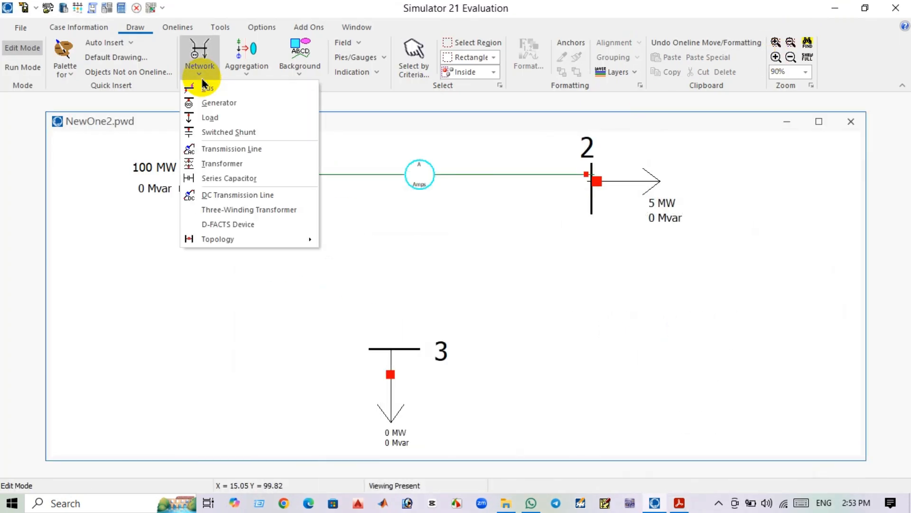
{"action": "left_click", "coordinate": [238, 148]}
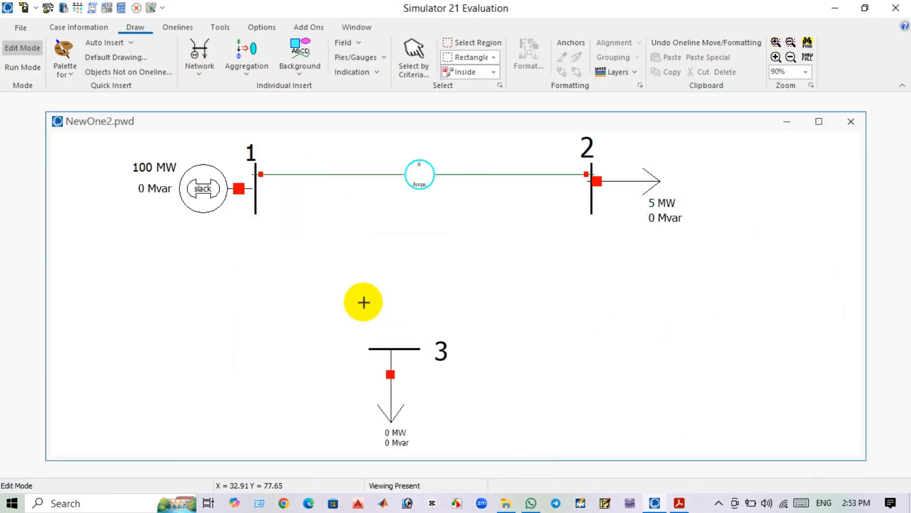
{"action": "left_click", "coordinate": [256, 203]}
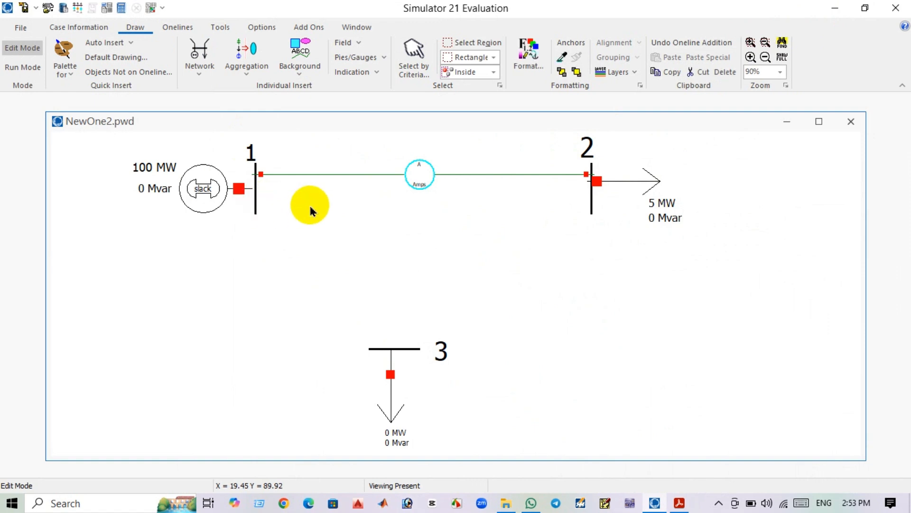
{"action": "left_click", "coordinate": [361, 205]}
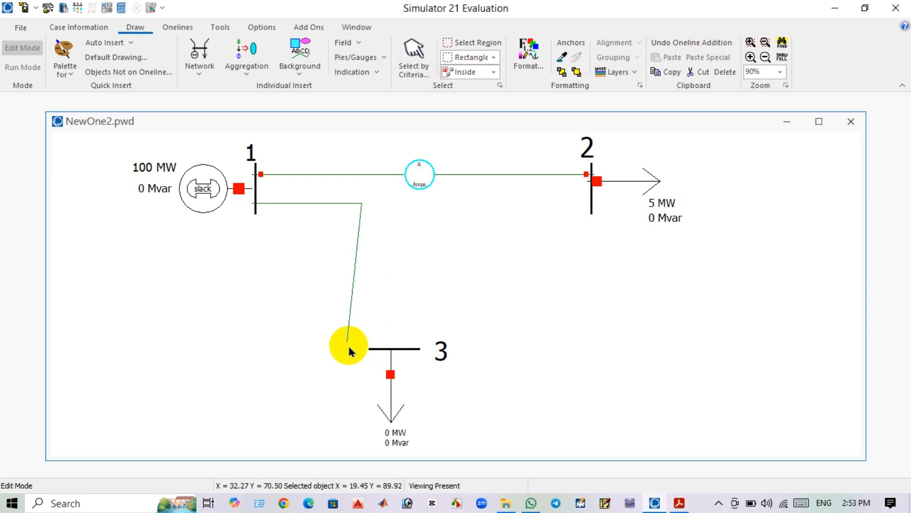
{"action": "double_click", "coordinate": [375, 350]}
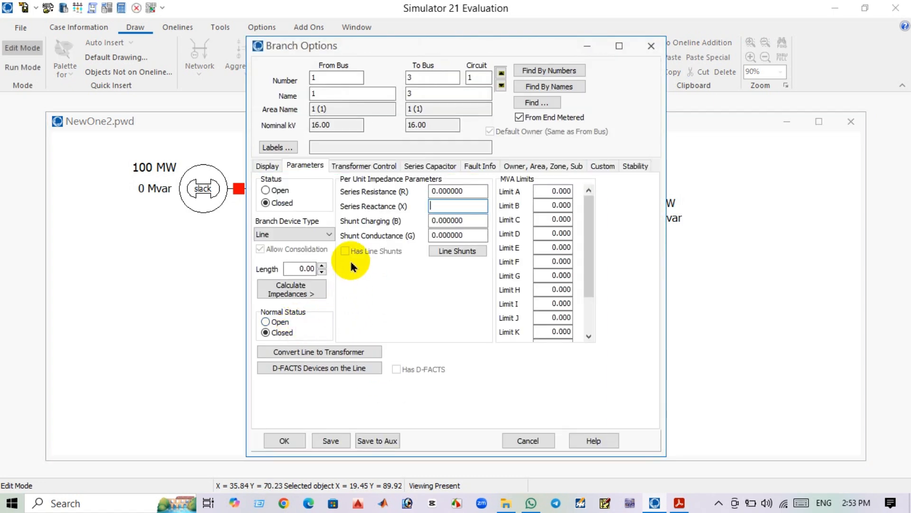
Set the bus 1–3 line to R 0.3 and X 0.6 per unit with MVA Limit A 20, checking the PDF table, and apply.
{"action": "double_click", "coordinate": [459, 191]}
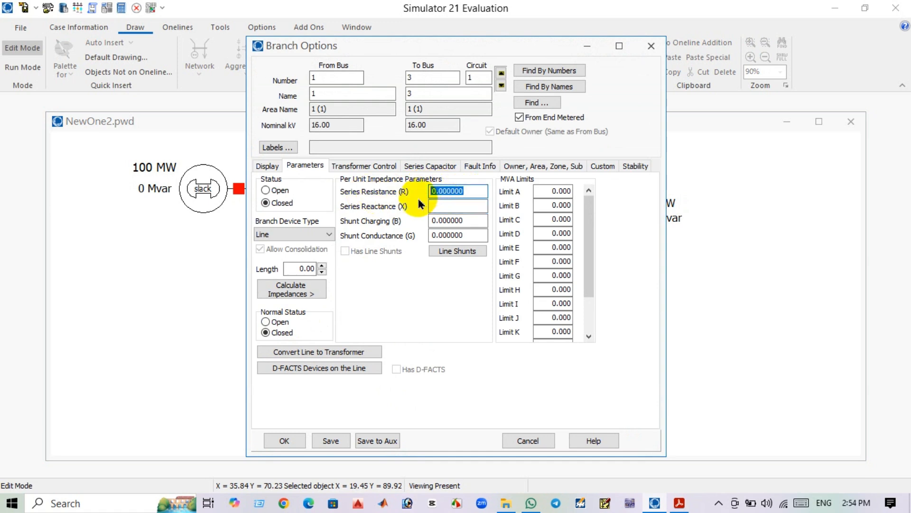
{"action": "left_click", "coordinate": [448, 206]}
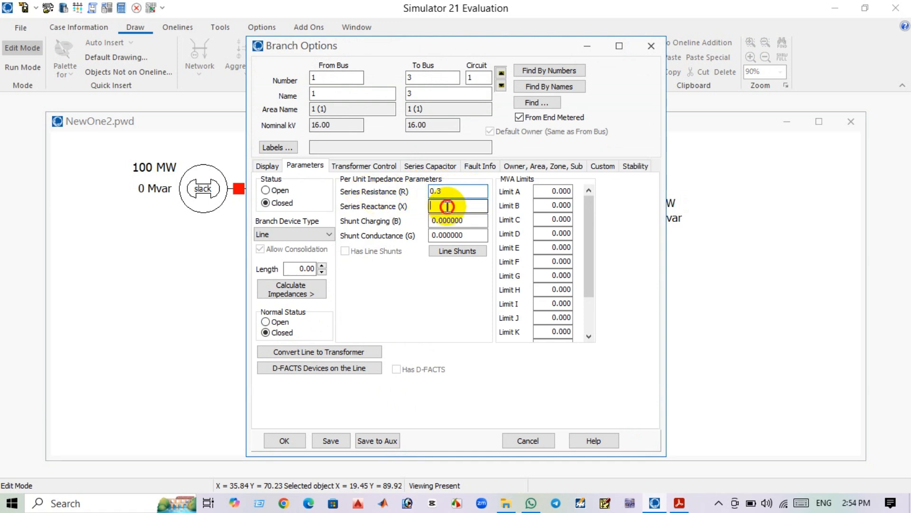
{"action": "type", "text": "0.6"}
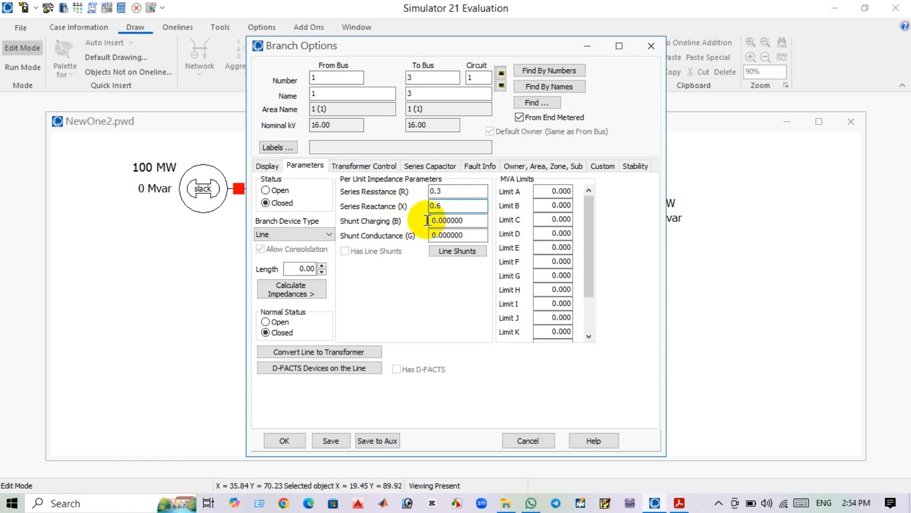
{"action": "double_click", "coordinate": [553, 191]}
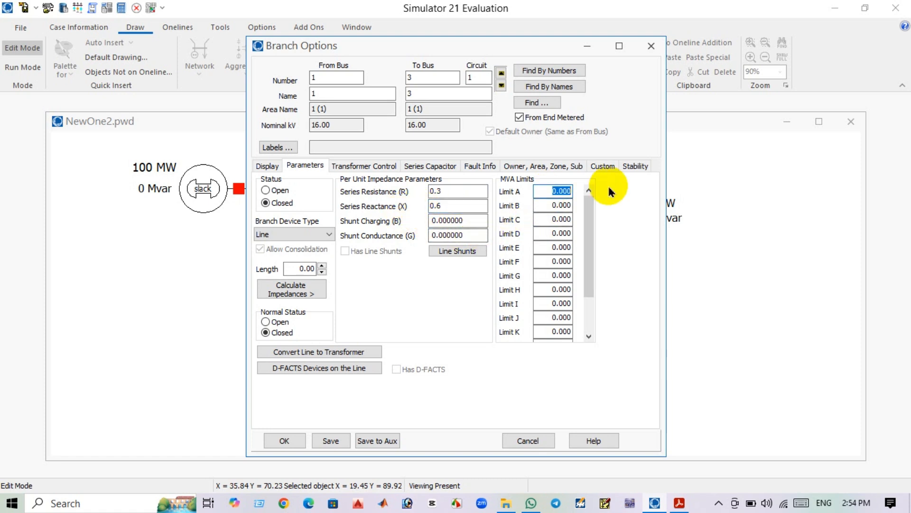
{"action": "type", "text": "20"}
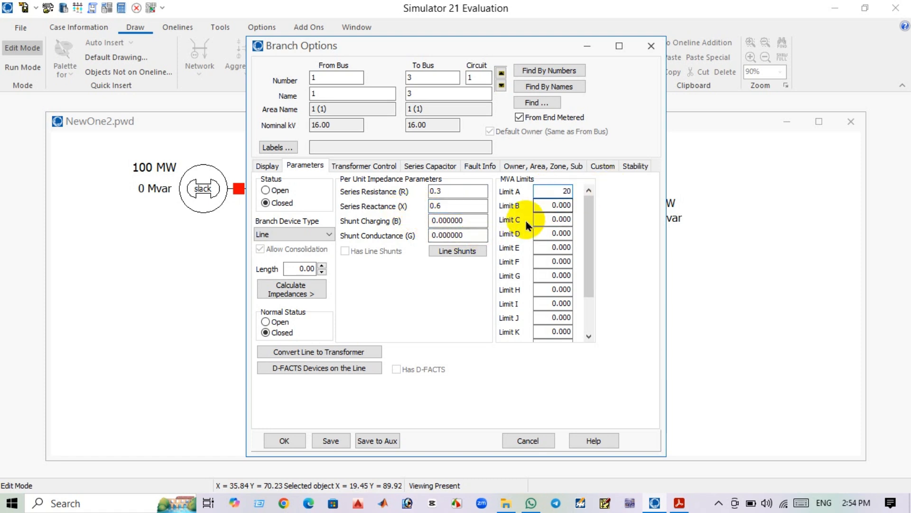
{"action": "left_click", "coordinate": [678, 502]}
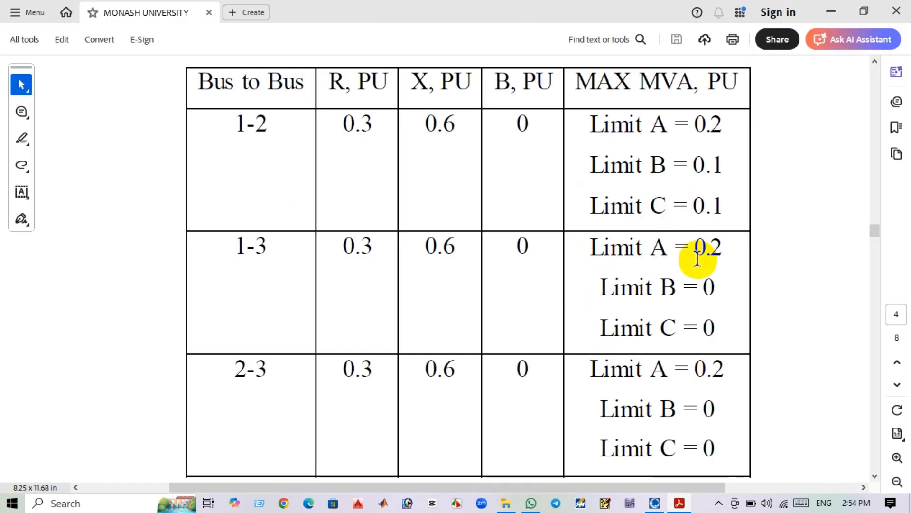
{"action": "left_click", "coordinate": [834, 12]}
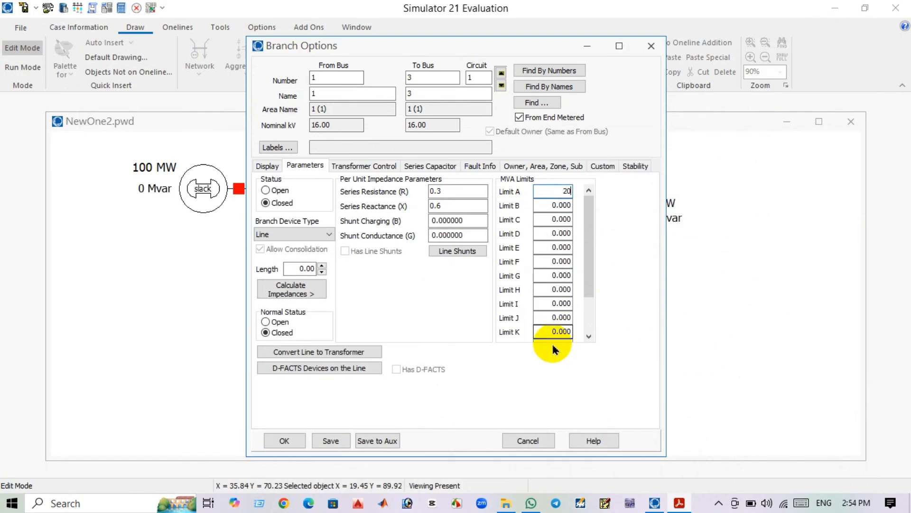
{"action": "left_click", "coordinate": [285, 441]}
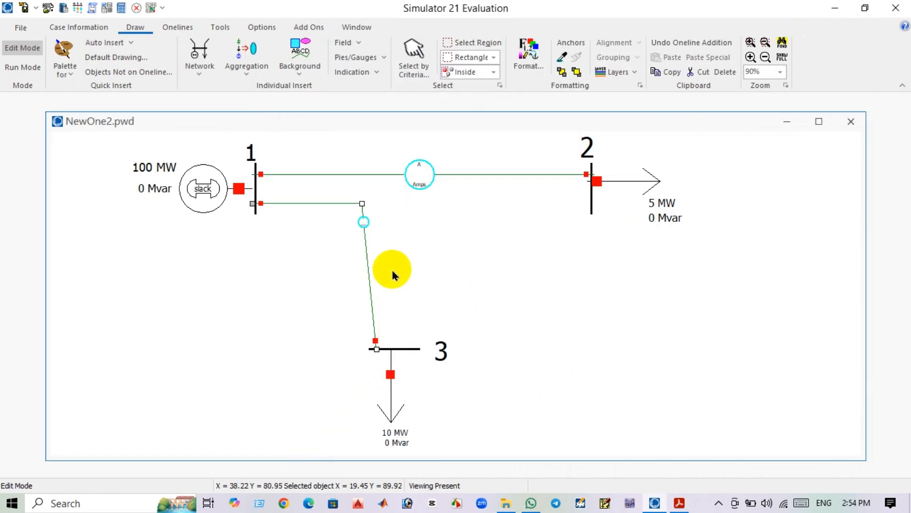
Move the bus 1–3 line's gauge down to the middle of its vertical segment.
{"action": "left_click", "coordinate": [363, 225]}
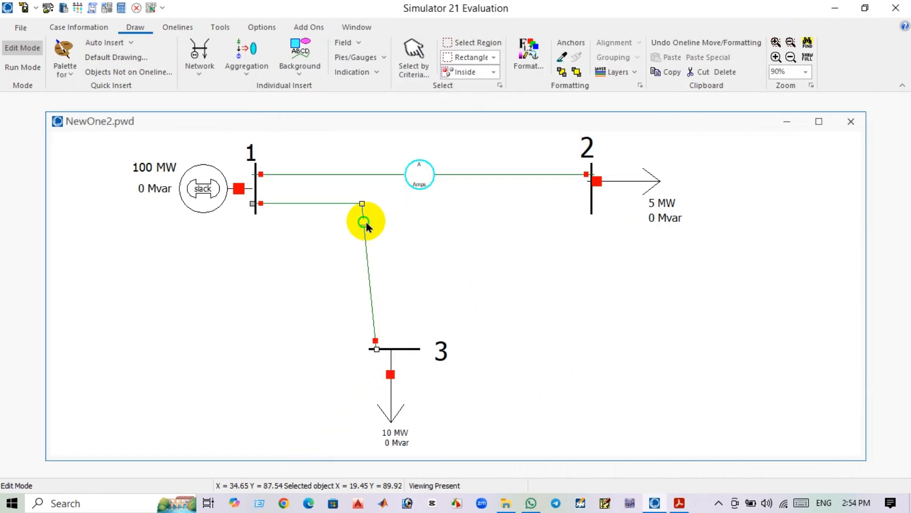
{"action": "mouse_move", "coordinate": [367, 227]}
{"action": "left_mouse_down"}
{"action": "mouse_move", "coordinate": [378, 247]}
{"action": "mouse_move", "coordinate": [364, 228]}
{"action": "mouse_move", "coordinate": [373, 278]}
{"action": "left_mouse_up"}
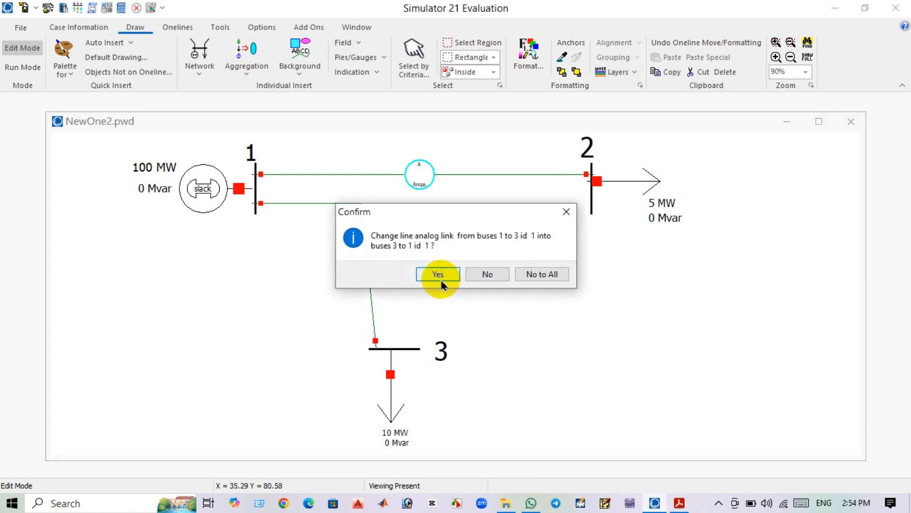
{"action": "left_click", "coordinate": [574, 215]}
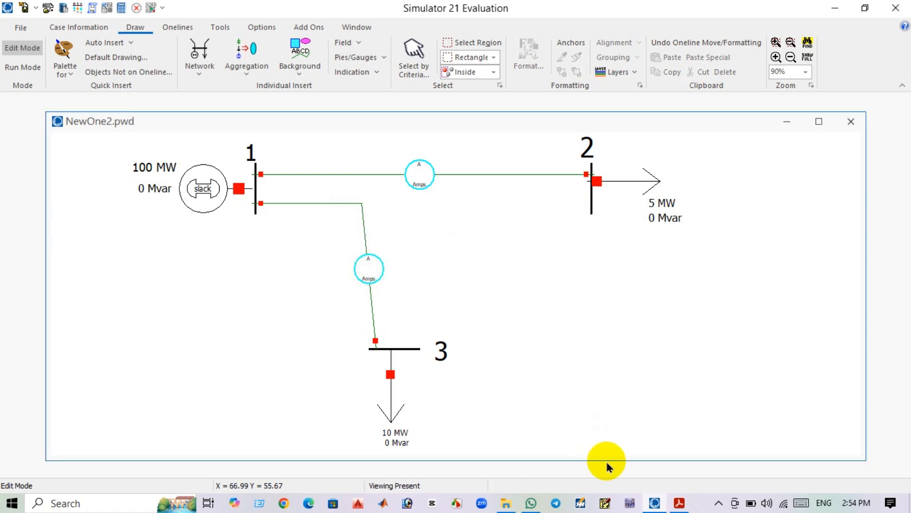
Draw a transmission line from bus 2 to bus 3 with a corner point, opening its branch options.
{"action": "left_click", "coordinate": [680, 503]}
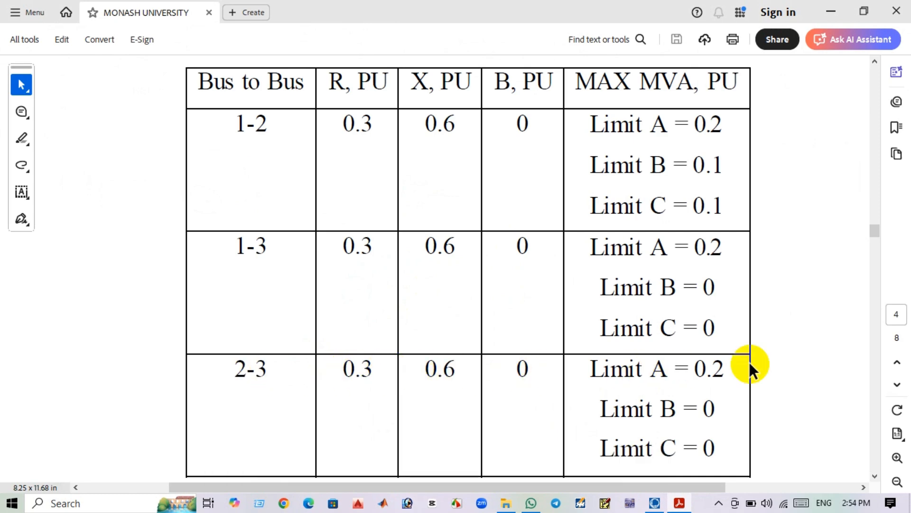
{"action": "left_click", "coordinate": [836, 10]}
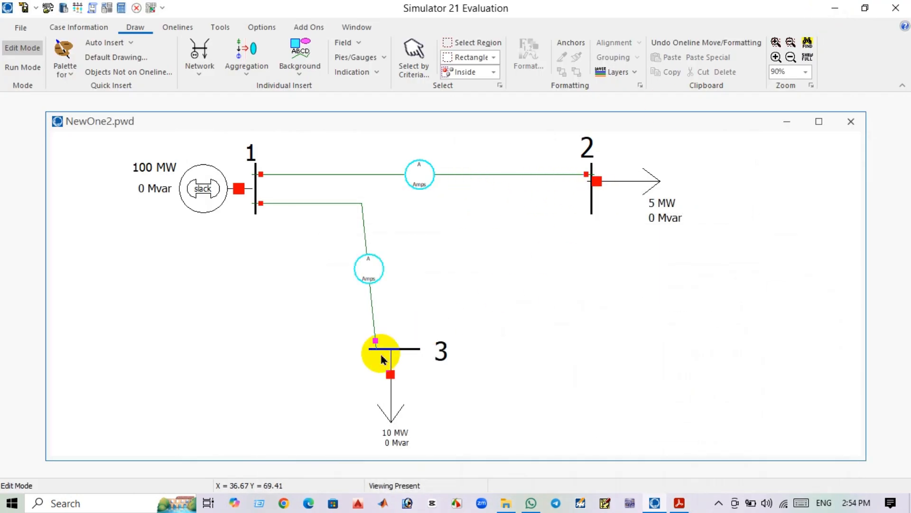
{"action": "left_click", "coordinate": [198, 64]}
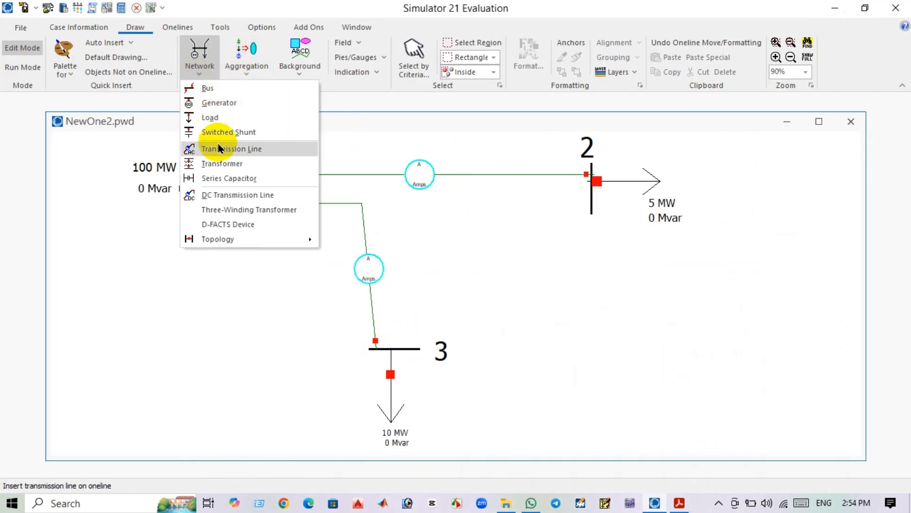
{"action": "left_click", "coordinate": [233, 149]}
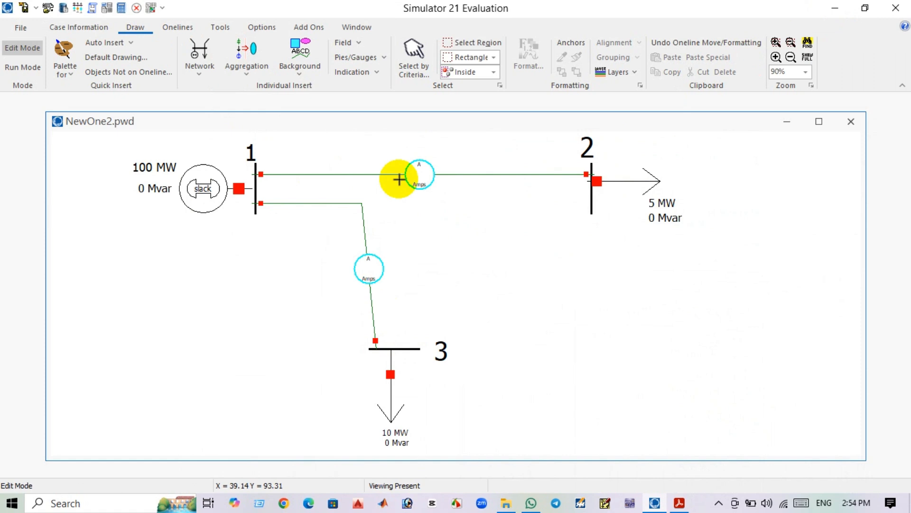
{"action": "left_click", "coordinate": [591, 199]}
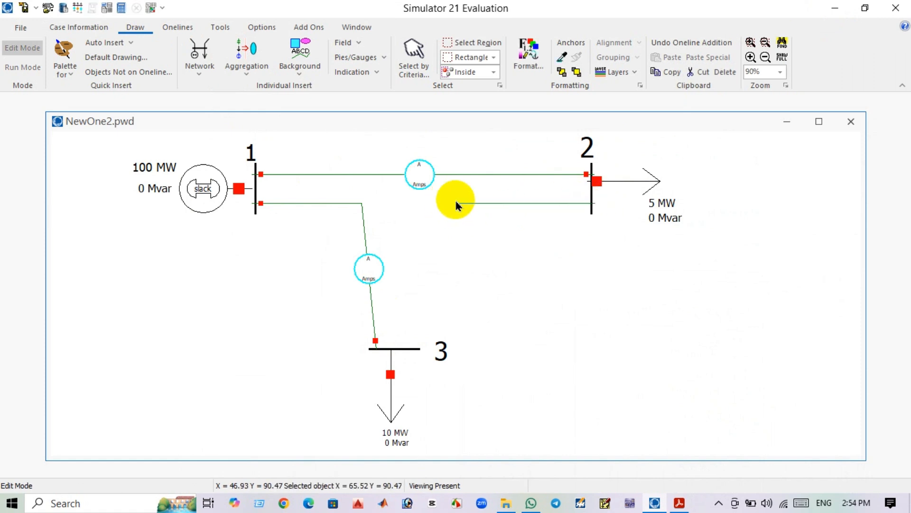
{"action": "left_click", "coordinate": [463, 203]}
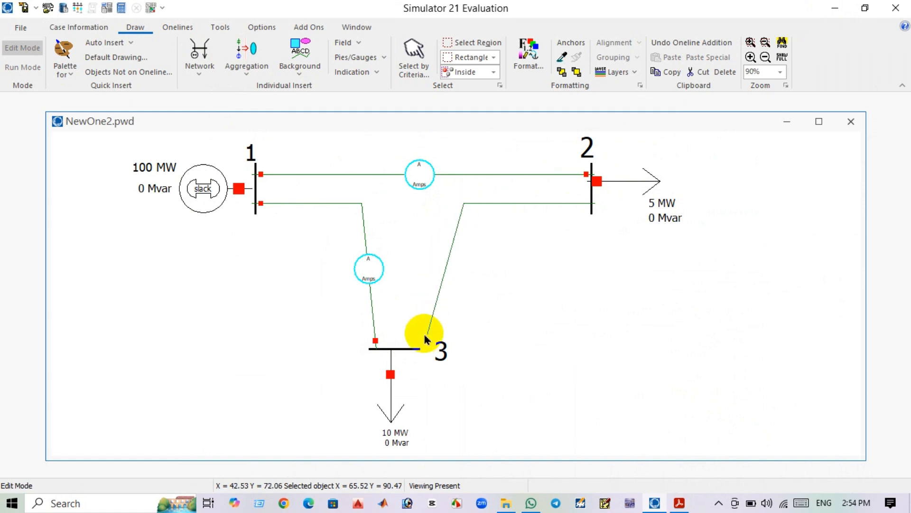
{"action": "double_click", "coordinate": [412, 349]}
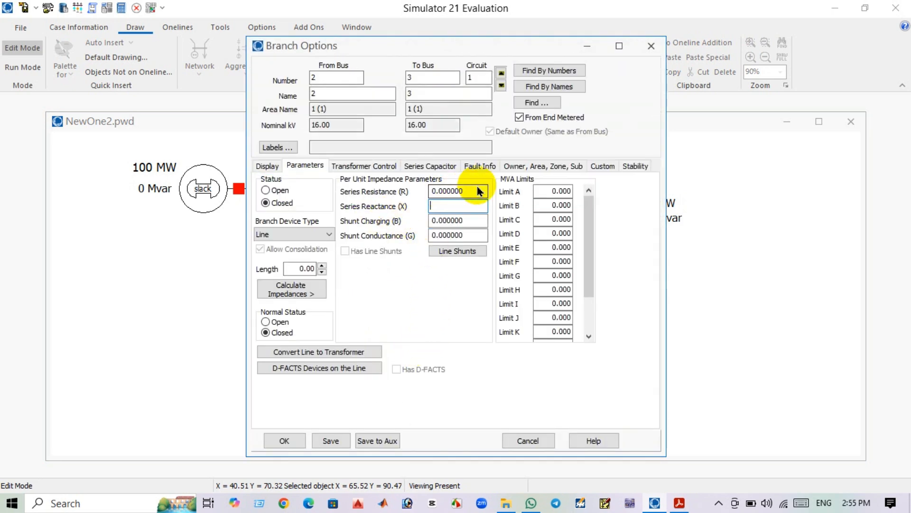
Set the bus 2–3 line to R 0.3 and X 0.6 per unit with MVA Limit A 20 and apply.
{"action": "left_click", "coordinate": [479, 190]}
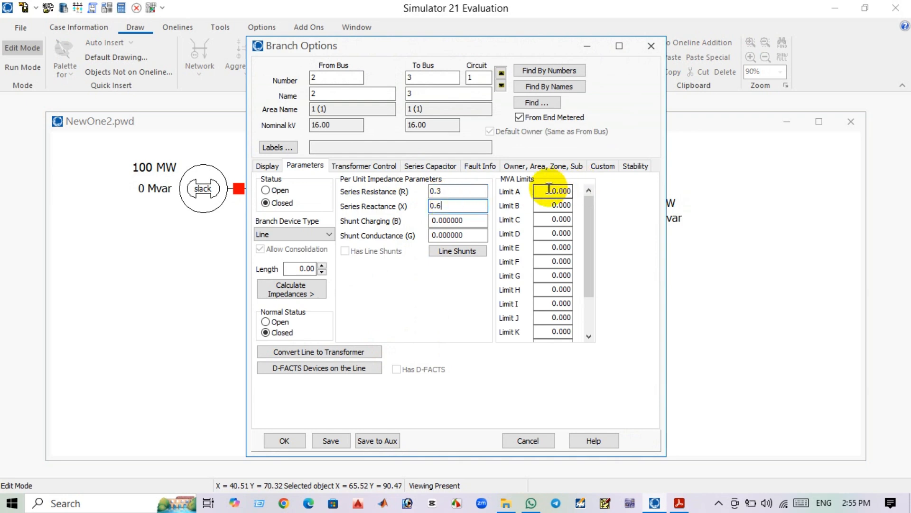
{"action": "left_click_drag", "start_coordinate": [551, 188], "coordinate": [609, 190]}
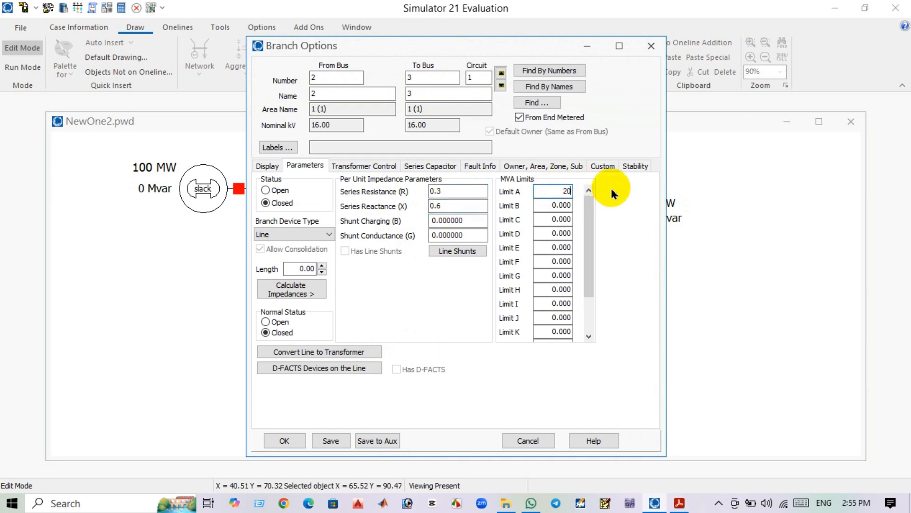
{"action": "type", "text": "20"}
{"action": "left_click", "coordinate": [285, 440]}
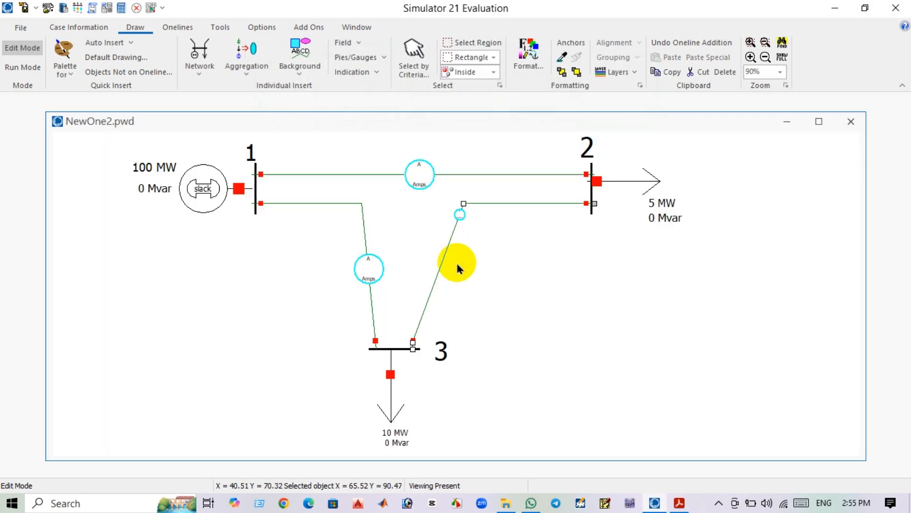
Move the bus 2–3 line's gauge to the middle of its diagonal segment.
{"action": "left_click_drag", "start_coordinate": [459, 223], "coordinate": [463, 225]}
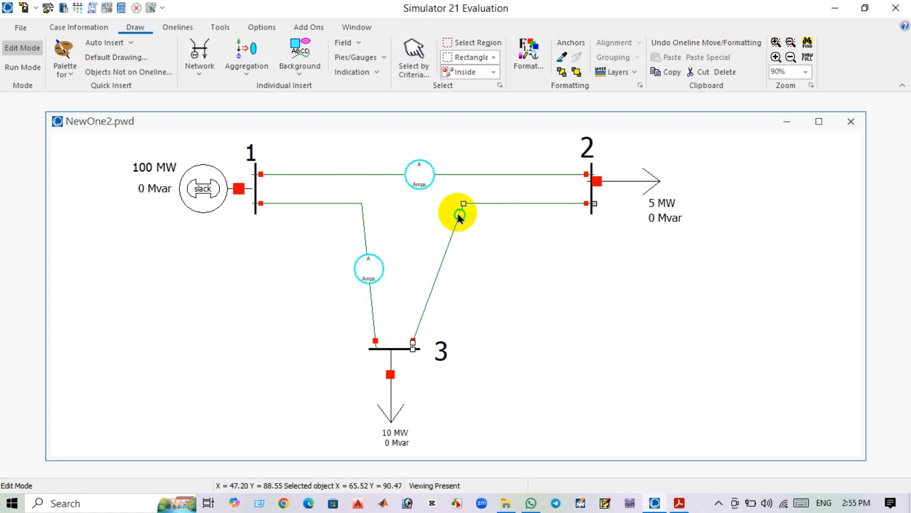
{"action": "left_click", "coordinate": [458, 217]}
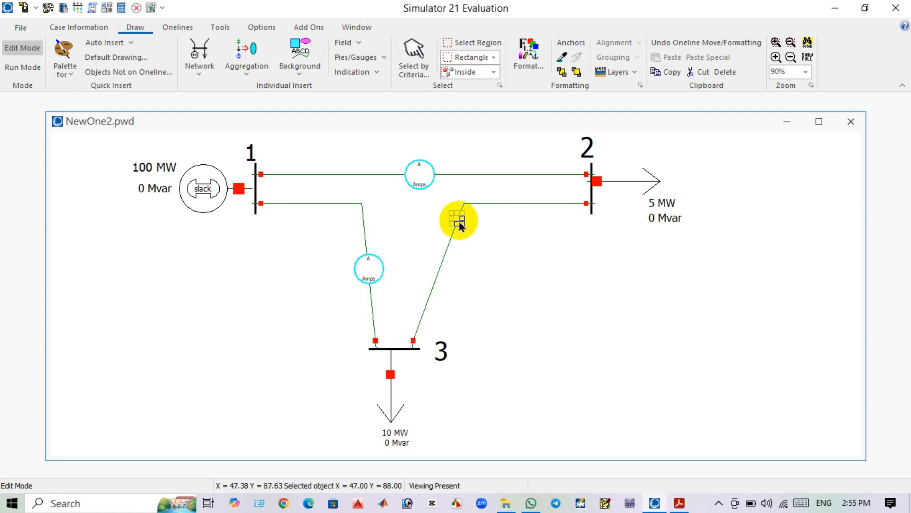
{"action": "left_click_drag", "start_coordinate": [460, 224], "coordinate": [446, 258]}
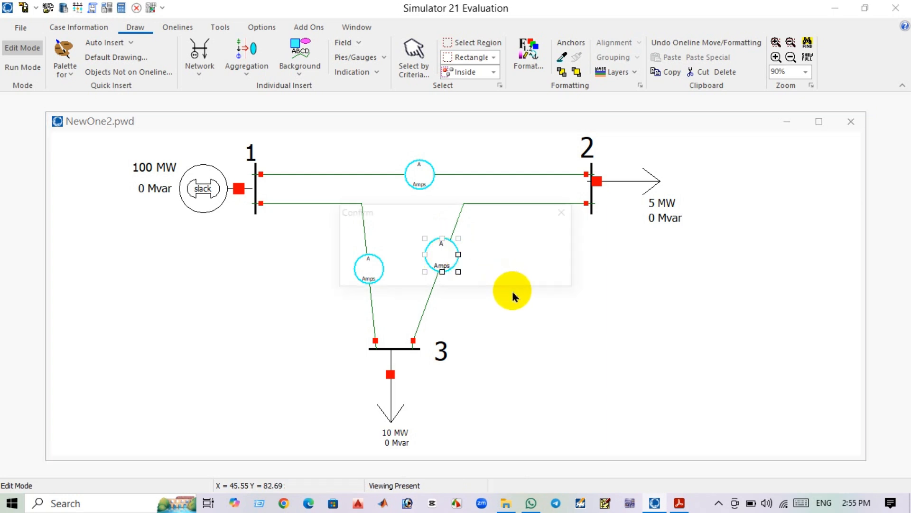
{"action": "key", "text": "Return"}
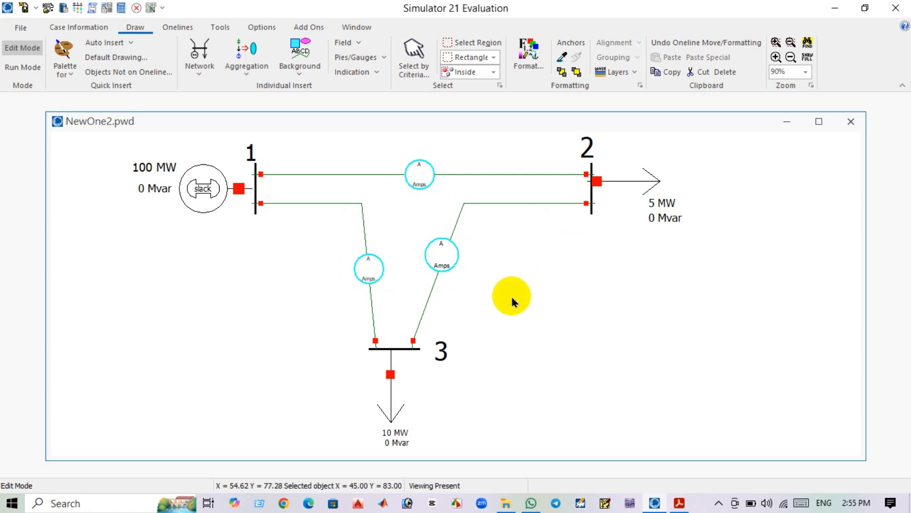
{"action": "left_click", "coordinate": [509, 300]}
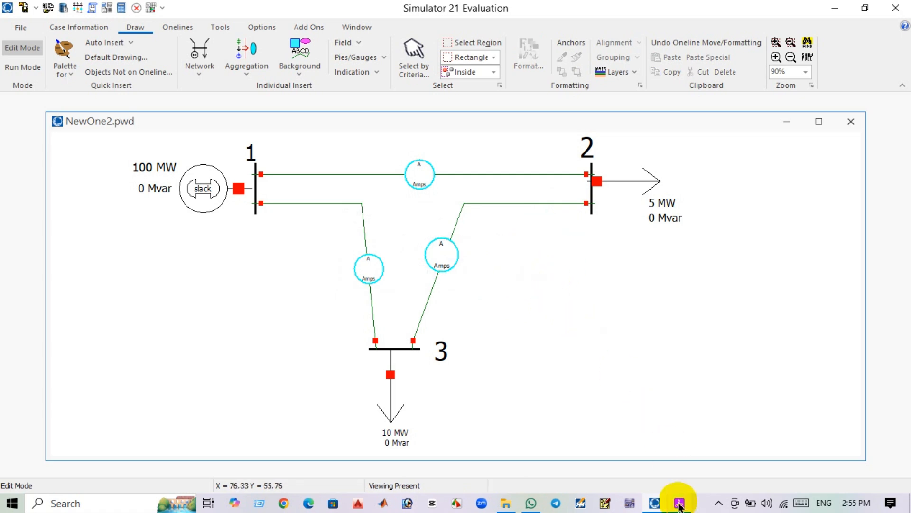
Review the line data table and following instructions in the PDF.
{"action": "left_click", "coordinate": [681, 501]}
{"action": "scroll", "coordinate": [520, 283], "scroll_direction": "down", "scroll_amount": 5}
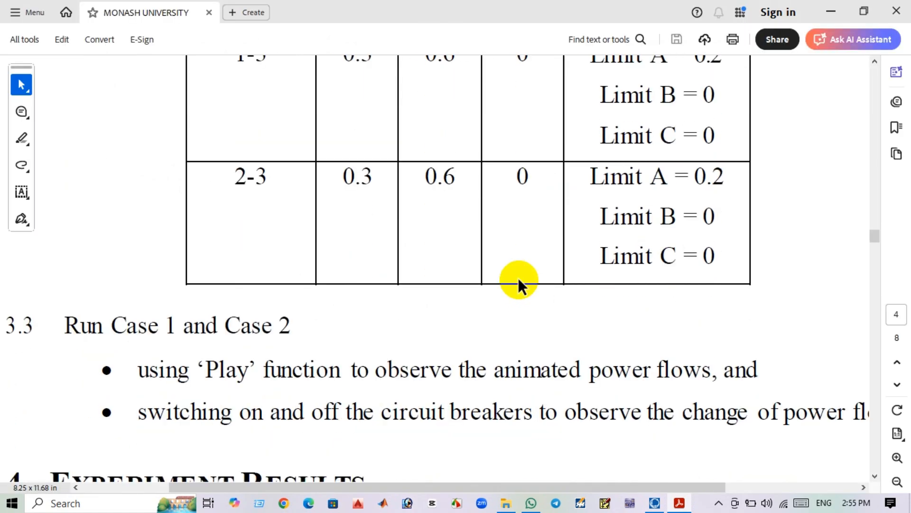
{"action": "scroll", "coordinate": [519, 285], "scroll_direction": "up", "scroll_amount": 5}
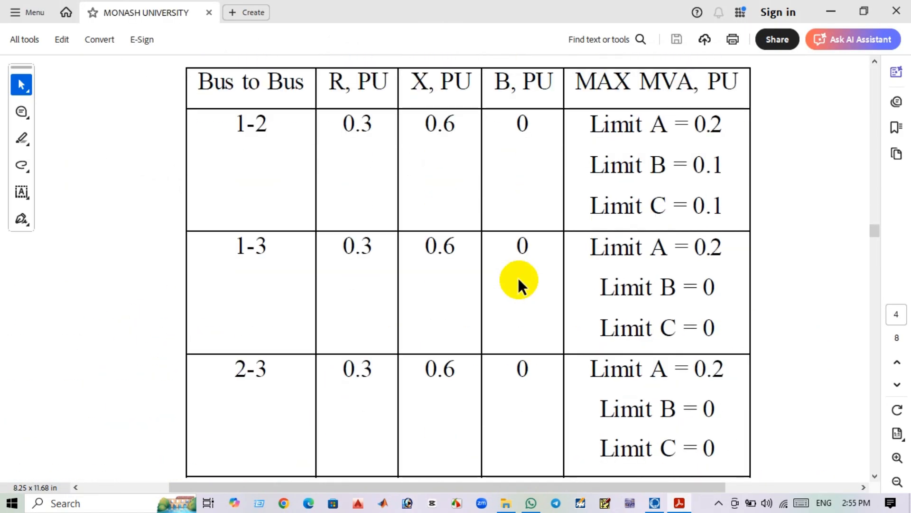
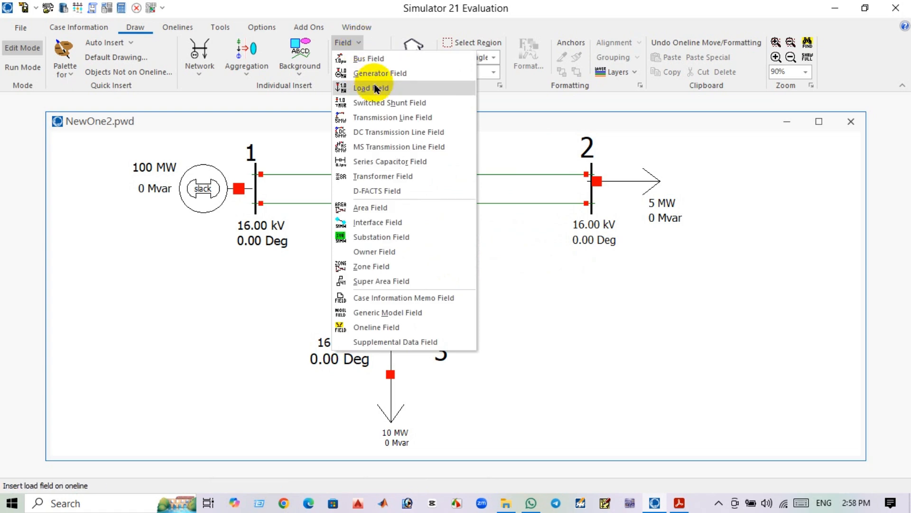
Add an MW flow field to the bus 1–2 line and place it on the line's right half.
{"action": "left_click", "coordinate": [394, 117]}
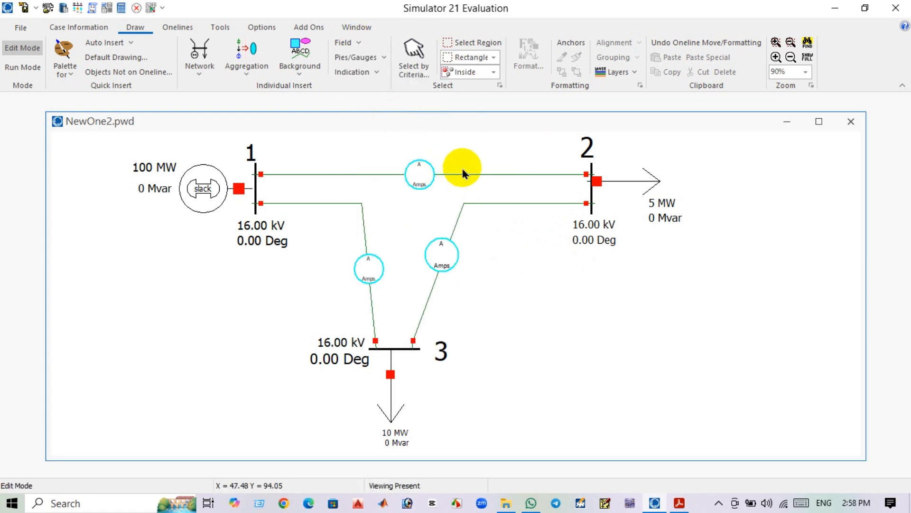
{"action": "left_click", "coordinate": [458, 172]}
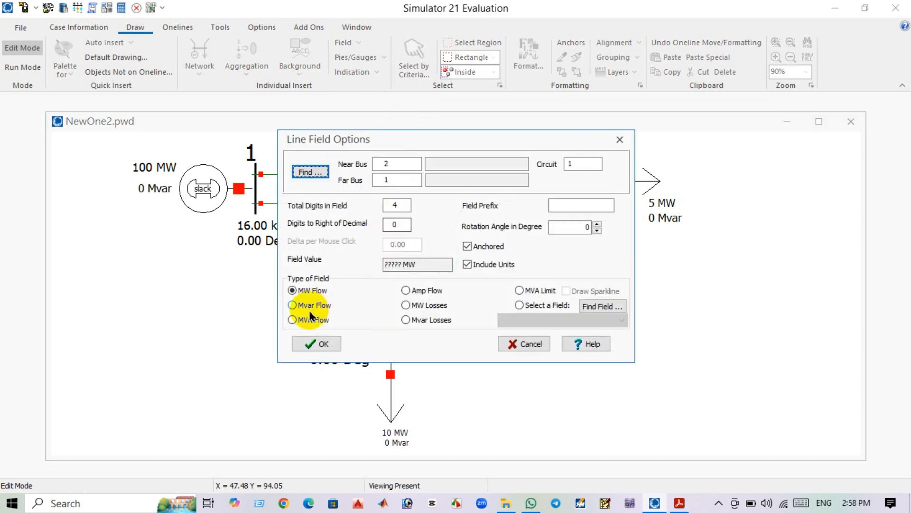
{"action": "left_click", "coordinate": [315, 342]}
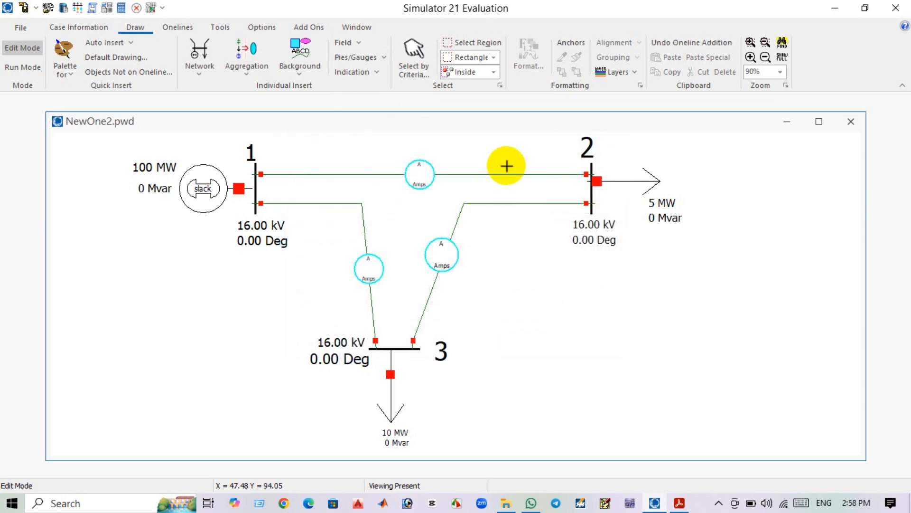
{"action": "left_click_drag", "start_coordinate": [490, 184], "coordinate": [481, 172]}
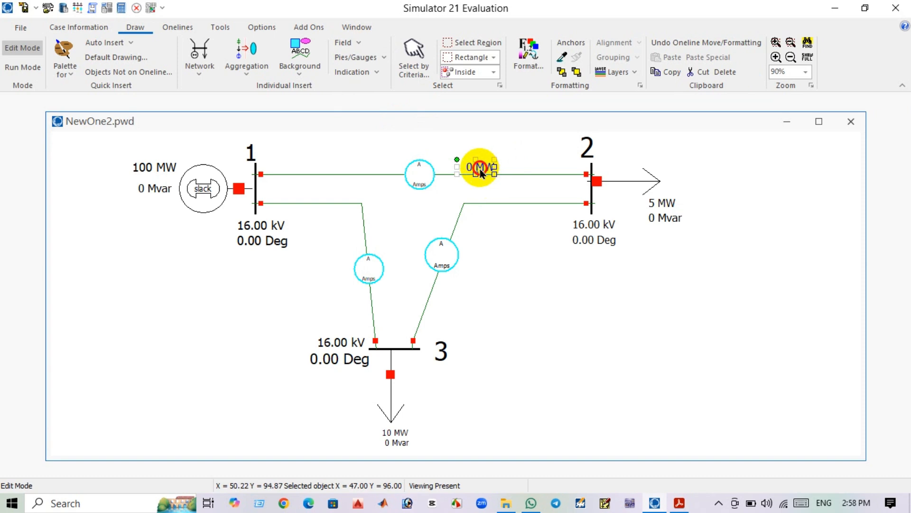
Add an MW flow field to the bus 2–3 line and position it just below its horizontal segment.
{"action": "left_click", "coordinate": [347, 42]}
{"action": "left_click", "coordinate": [374, 117]}
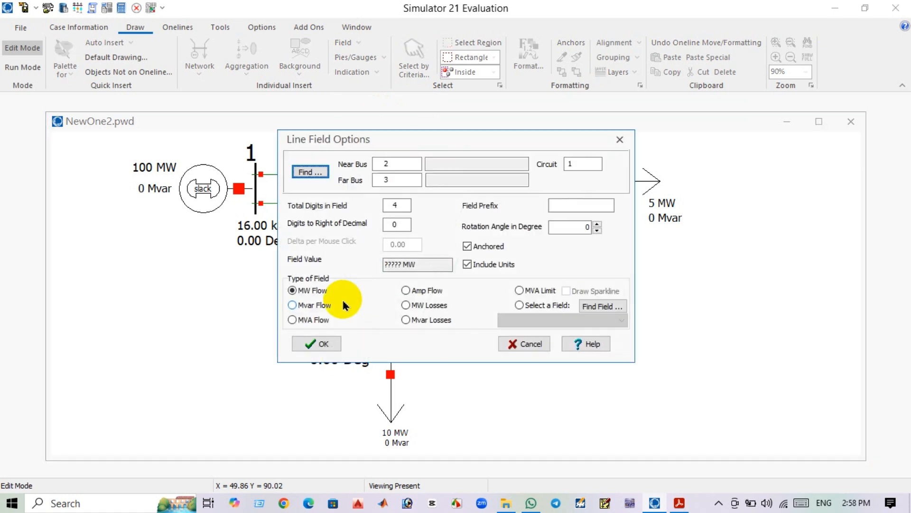
{"action": "left_click", "coordinate": [317, 343]}
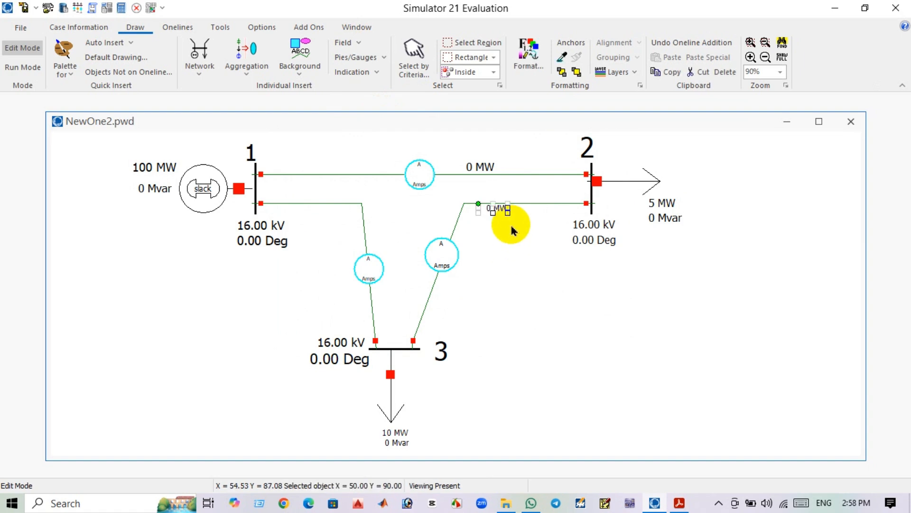
{"action": "left_click_drag", "start_coordinate": [513, 217], "coordinate": [506, 214]}
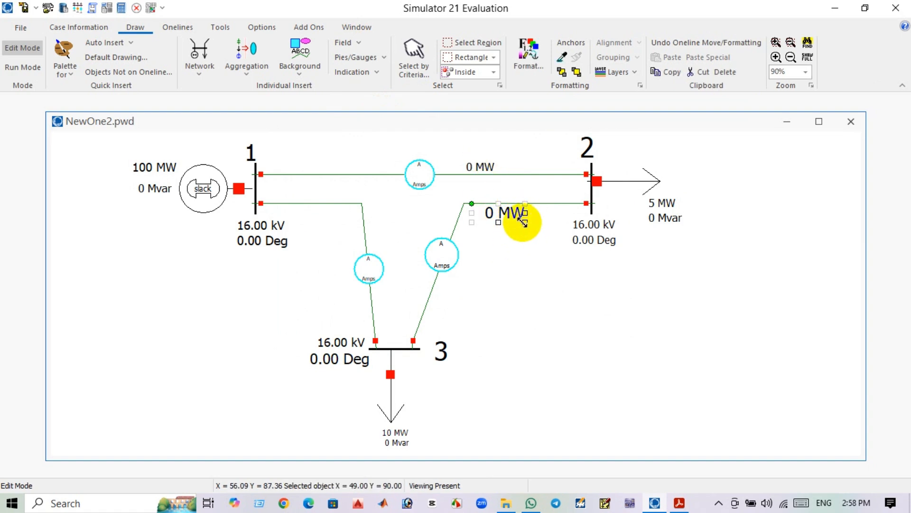
{"action": "left_click_drag", "start_coordinate": [518, 220], "coordinate": [505, 218]}
{"action": "left_click", "coordinate": [501, 253]}
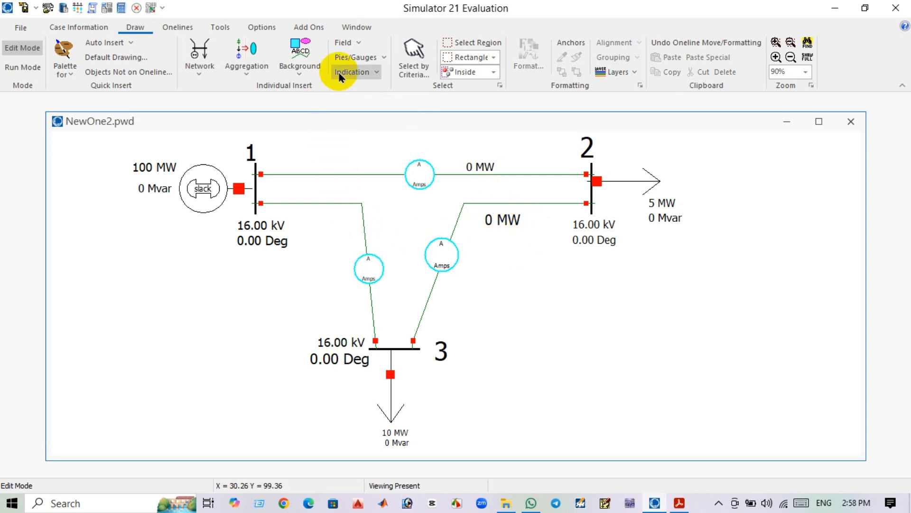
Add an MW flow field to the bus 1–3 line and position it beside the line's vertical segment.
{"action": "left_click", "coordinate": [353, 42]}
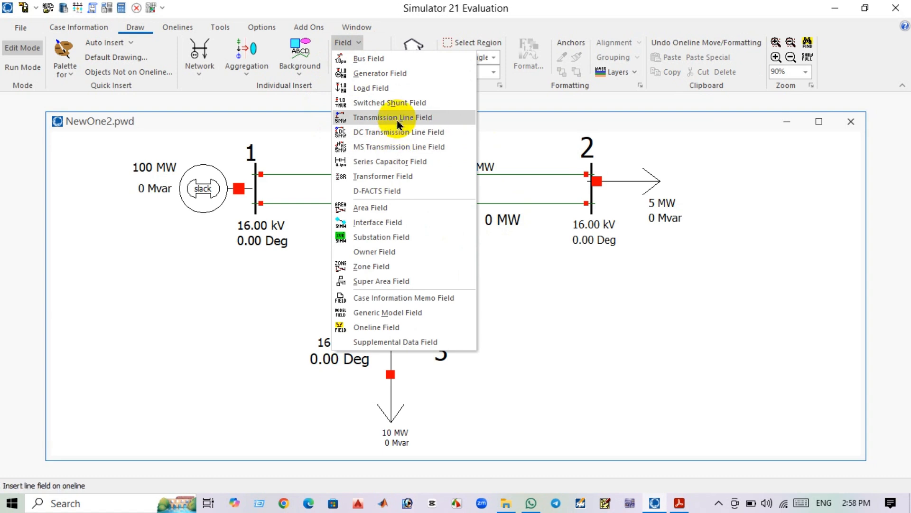
{"action": "left_click", "coordinate": [394, 118]}
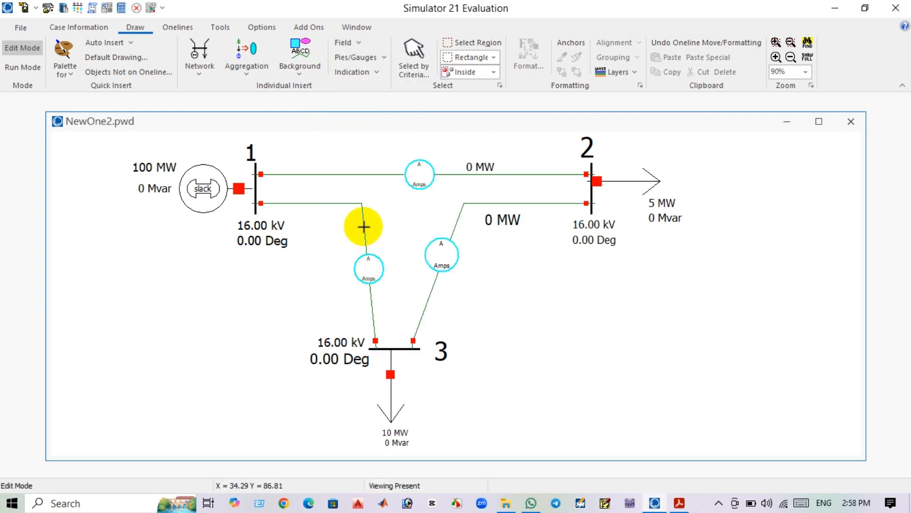
{"action": "left_click", "coordinate": [366, 204]}
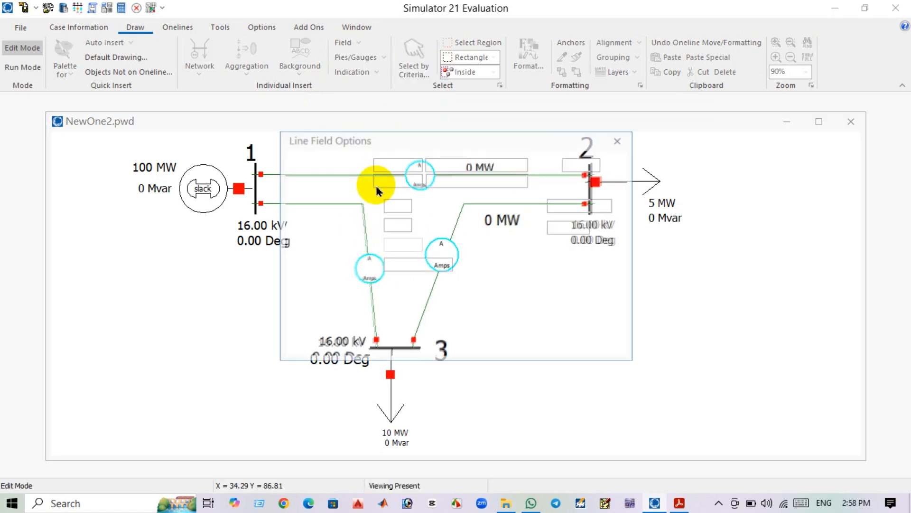
{"action": "left_click", "coordinate": [317, 342]}
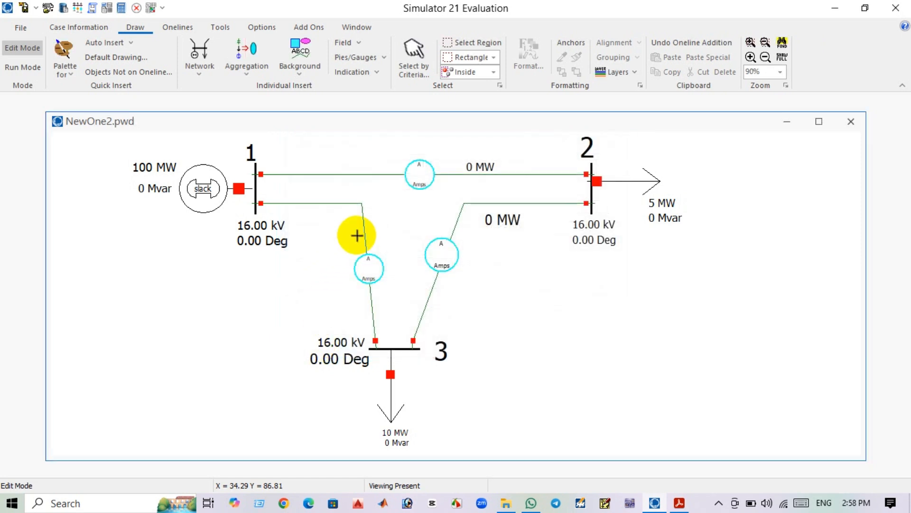
{"action": "left_click_drag", "start_coordinate": [386, 236], "coordinate": [351, 221]}
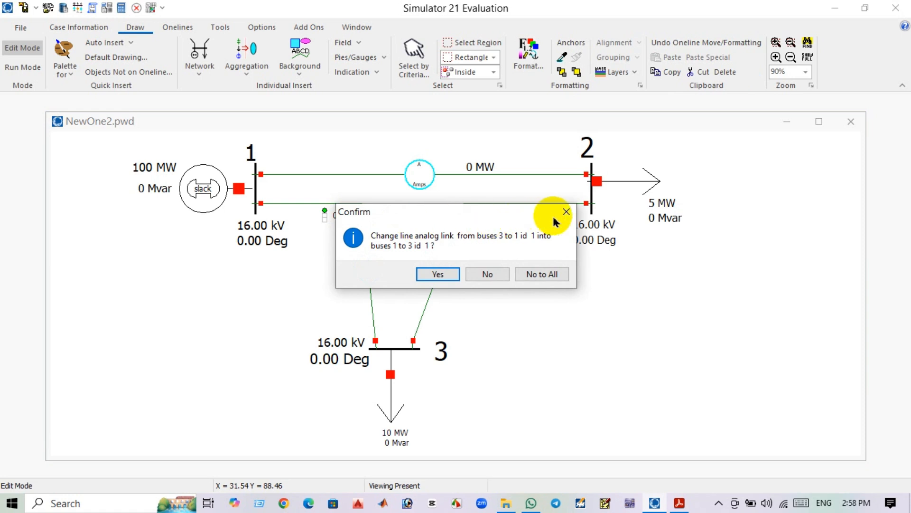
{"action": "left_click", "coordinate": [567, 212]}
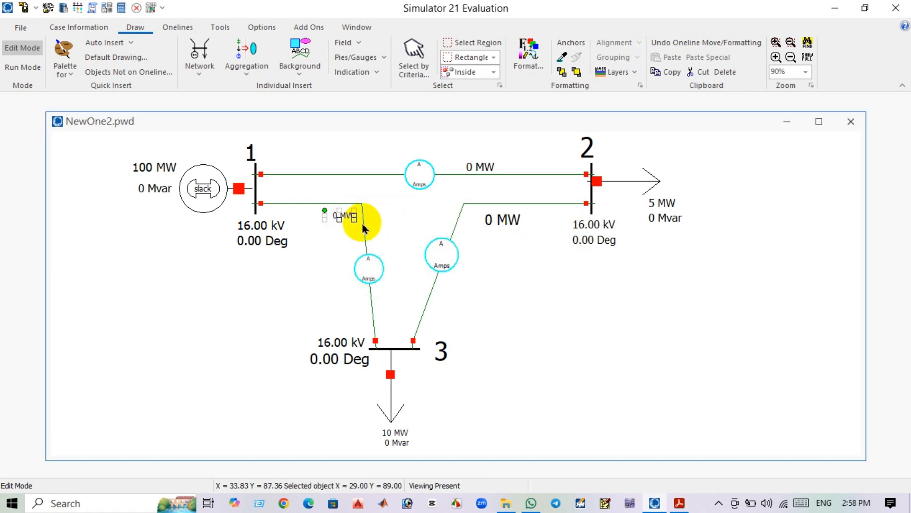
{"action": "left_click", "coordinate": [363, 222]}
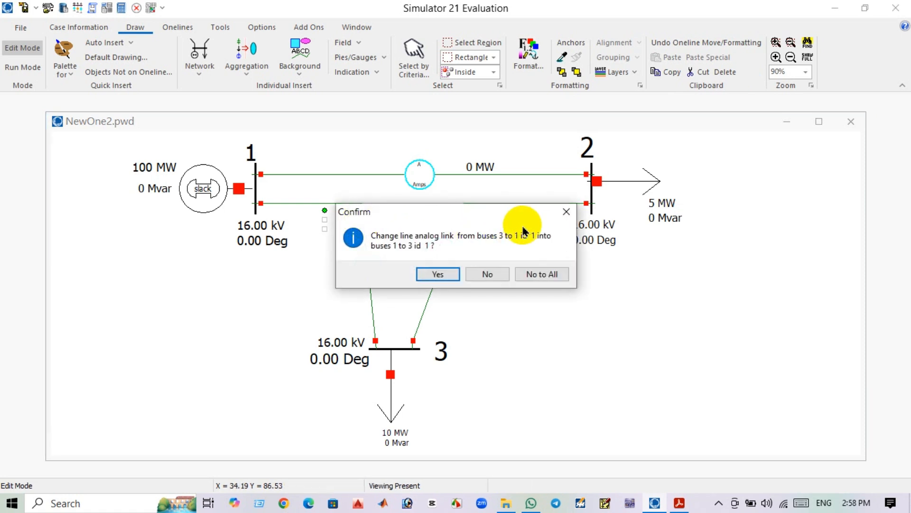
{"action": "left_click", "coordinate": [566, 211]}
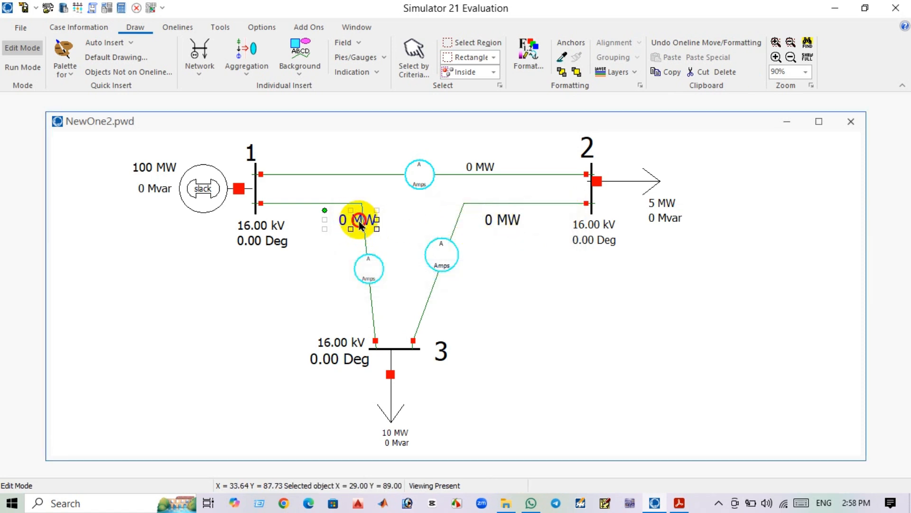
{"action": "left_click_drag", "start_coordinate": [361, 225], "coordinate": [345, 240]}
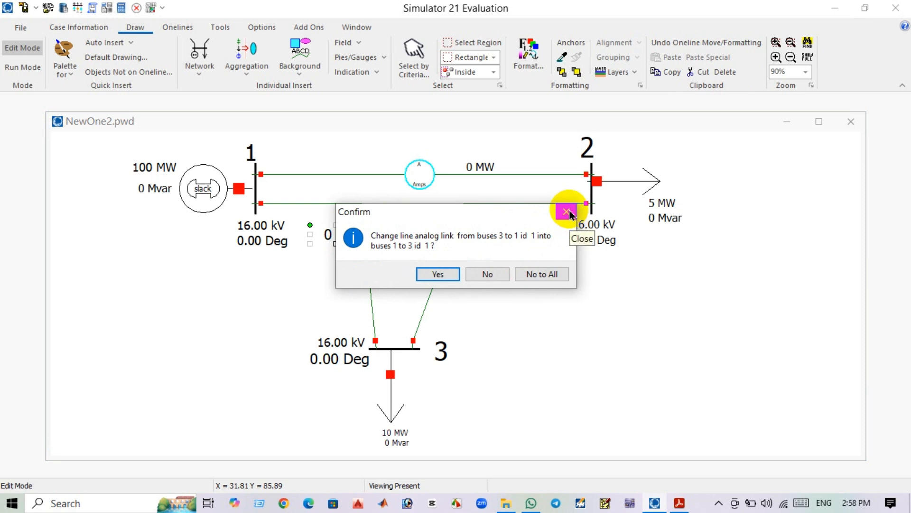
{"action": "left_click", "coordinate": [569, 213]}
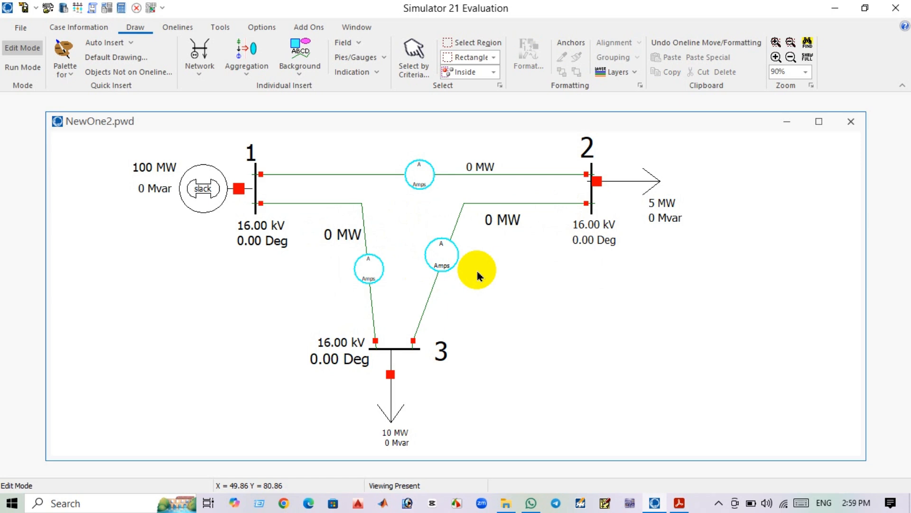
Switch to Run Mode and start the power flow simulation animation.
{"action": "left_click", "coordinate": [25, 70]}
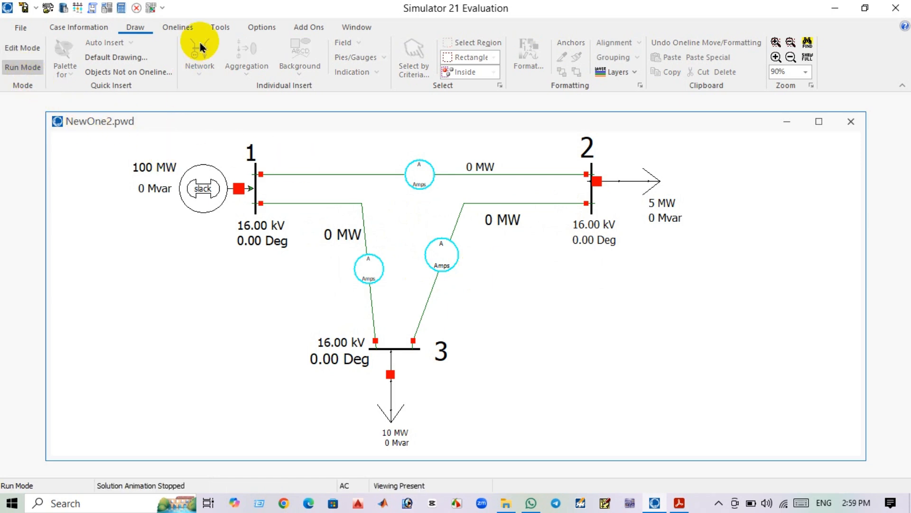
{"action": "left_click", "coordinate": [221, 28]}
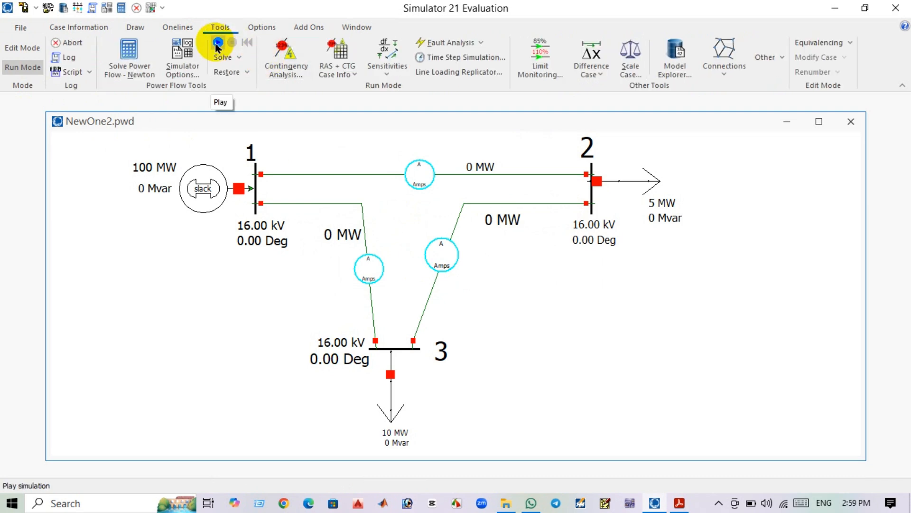
{"action": "left_click", "coordinate": [218, 44]}
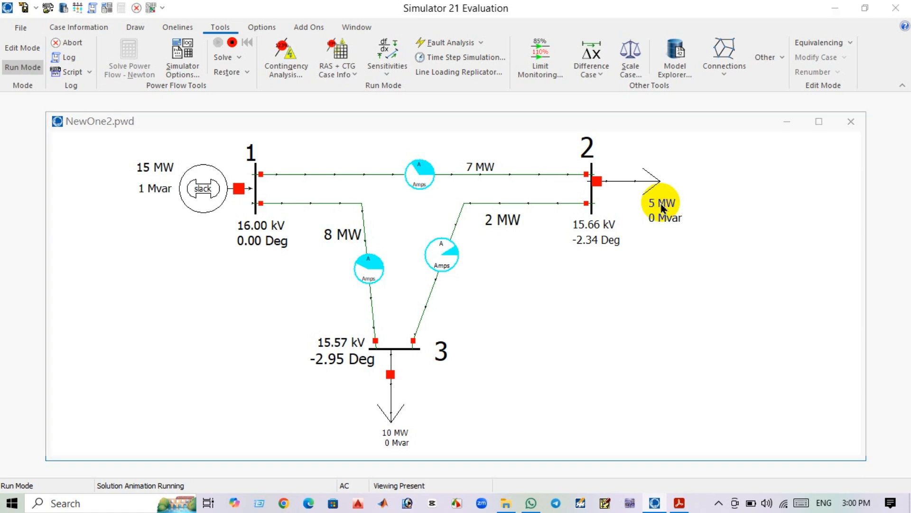
Set the bus 2 load field's delta per mouse click to 5 and its decimal digits to 2.
{"action": "double_click", "coordinate": [663, 208]}
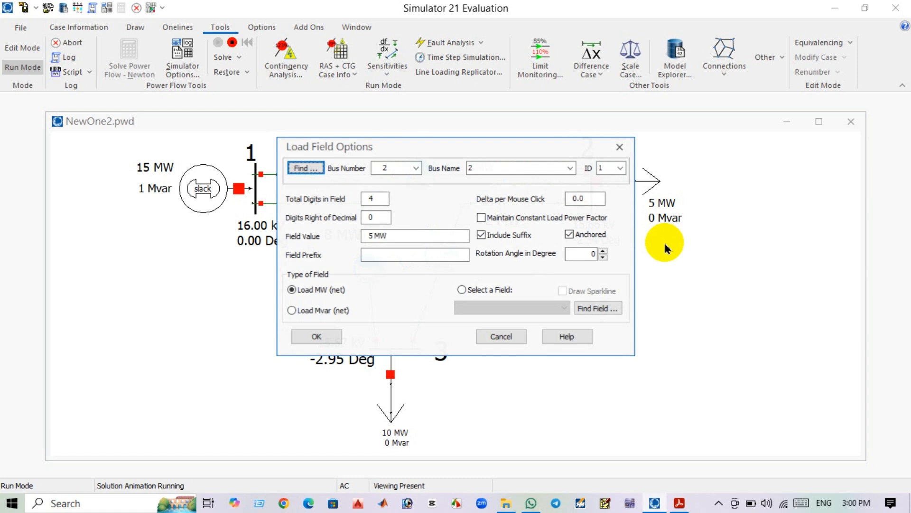
{"action": "double_click", "coordinate": [591, 197]}
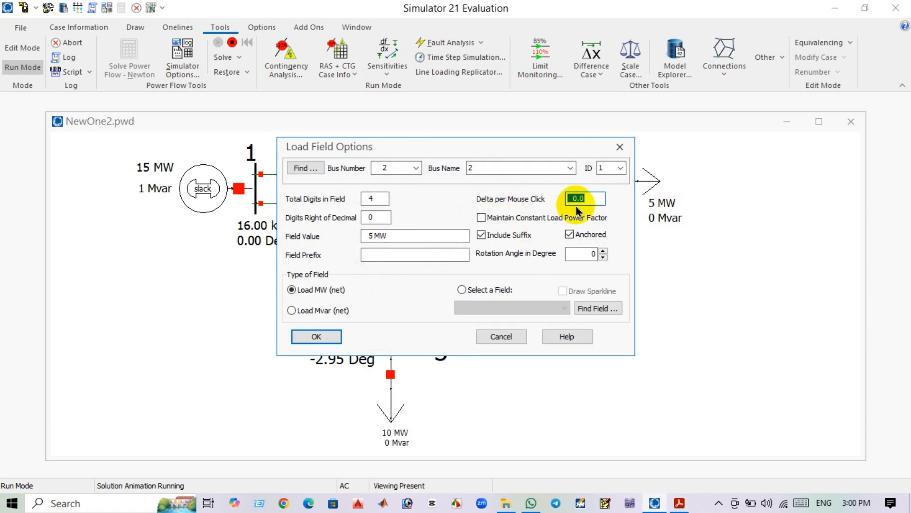
{"action": "double_click", "coordinate": [367, 217]}
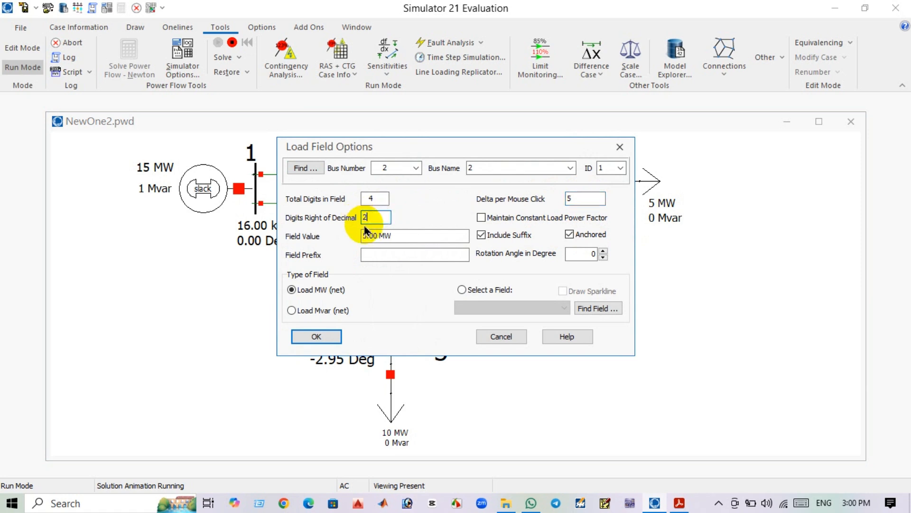
{"action": "left_click", "coordinate": [305, 334]}
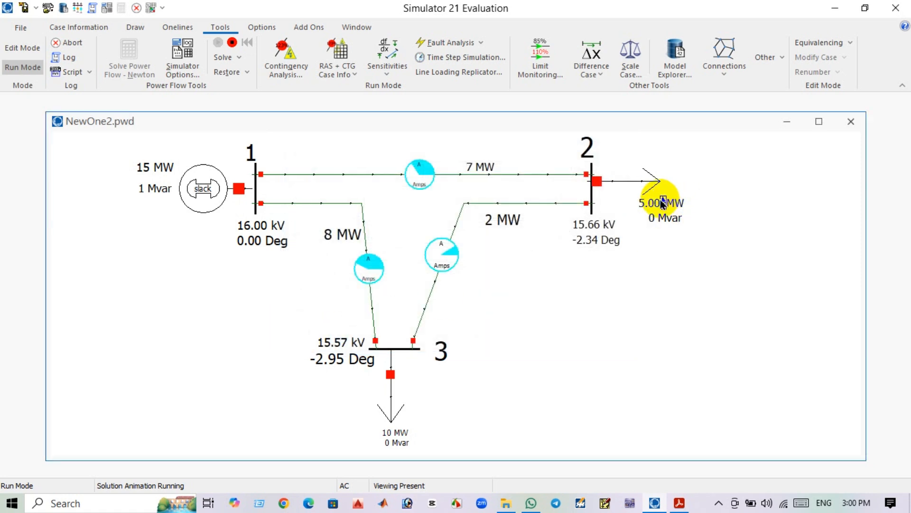
Step the bus 2 load up to 15 MW with its field arrows, then back down to 5 MW.
{"action": "left_click", "coordinate": [663, 201]}
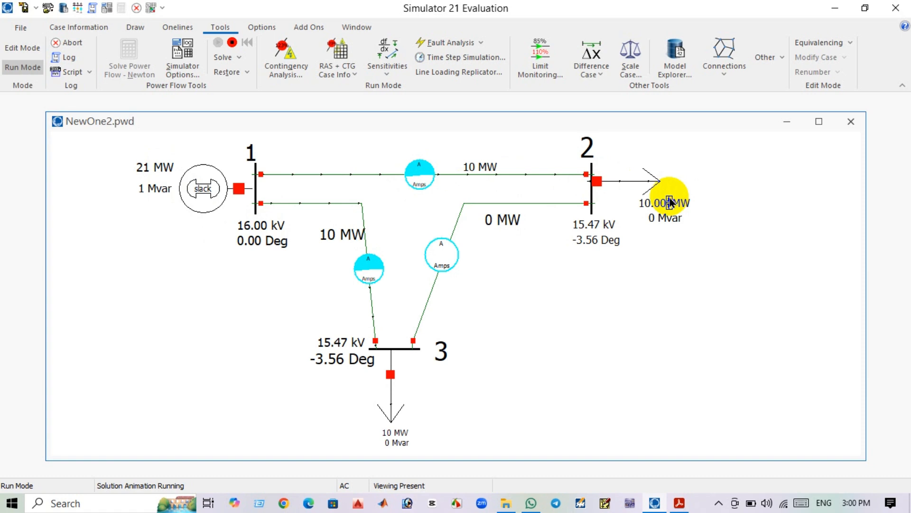
{"action": "left_click", "coordinate": [670, 203]}
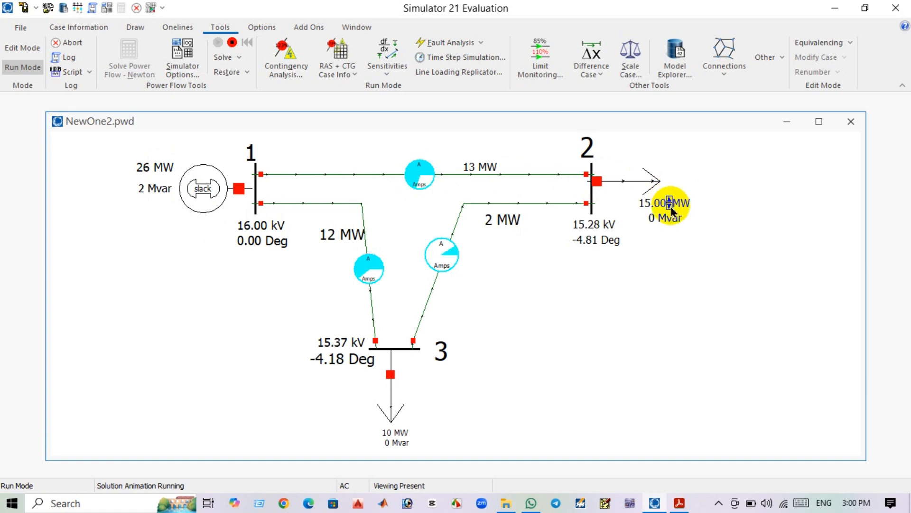
{"action": "left_click", "coordinate": [670, 206]}
{"action": "left_click", "coordinate": [670, 207]}
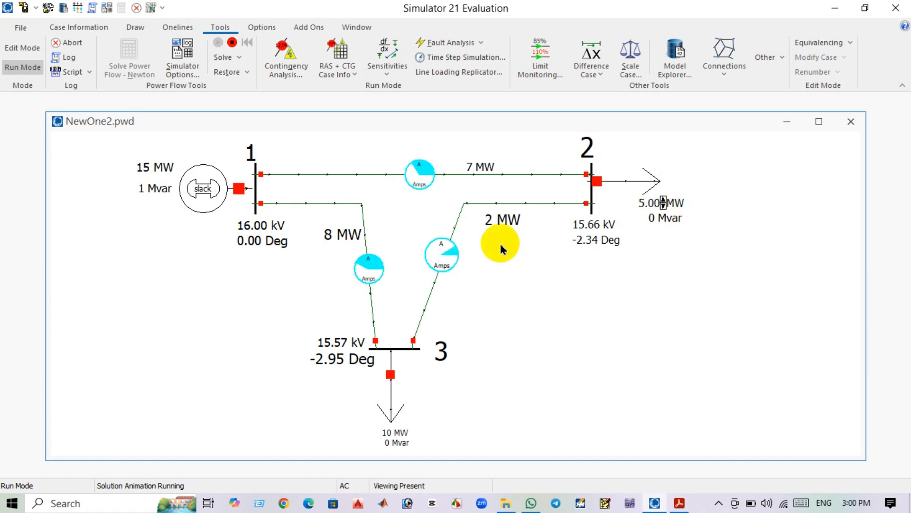
Set the bus 3 load field's decimal digits to 2 and delta per mouse click to 3.
{"action": "double_click", "coordinate": [393, 432]}
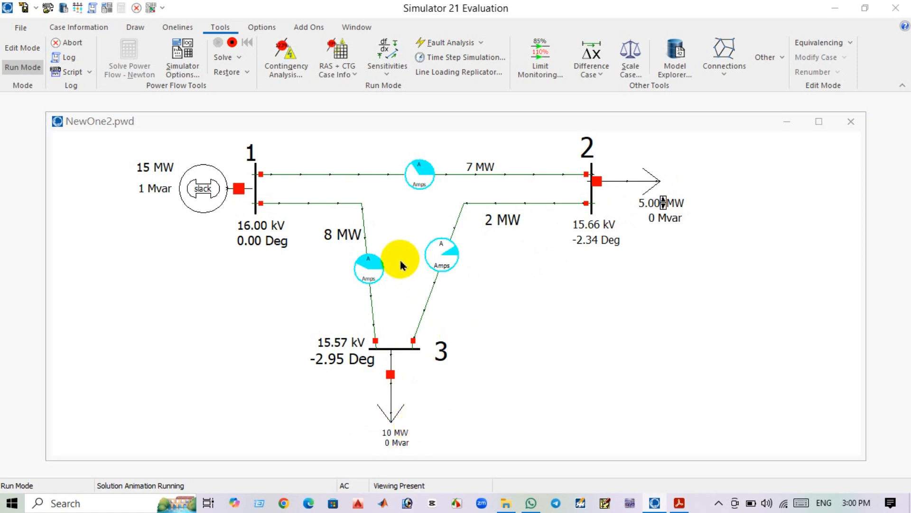
{"action": "double_click", "coordinate": [378, 217]}
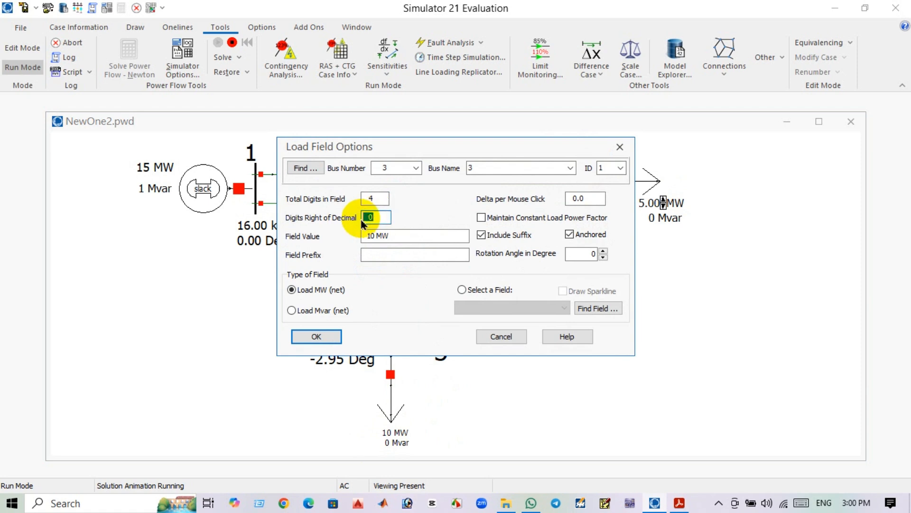
{"action": "type", "text": "2"}
{"action": "double_click", "coordinate": [584, 199]}
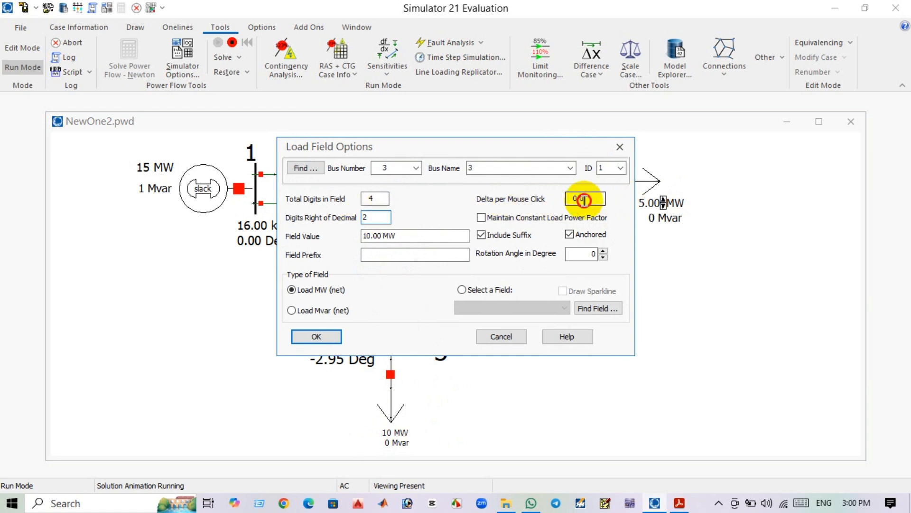
{"action": "type", "text": "3"}
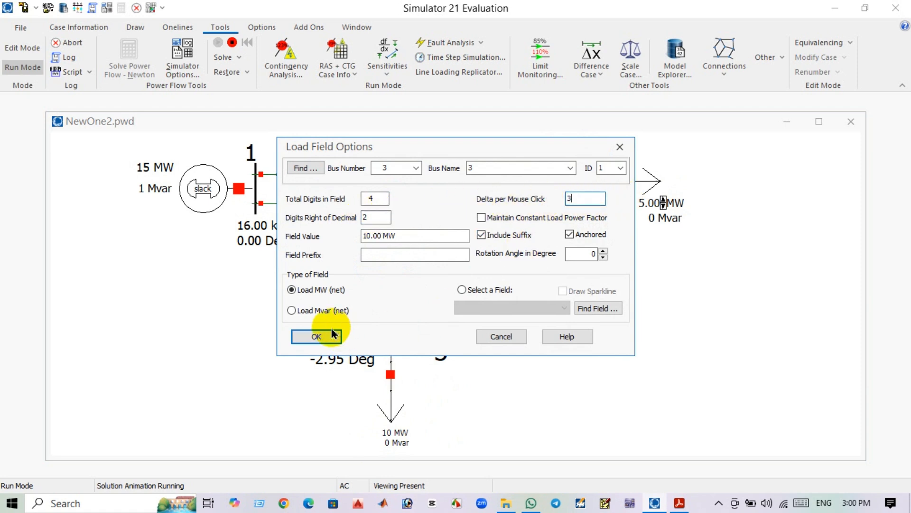
{"action": "left_click", "coordinate": [323, 335]}
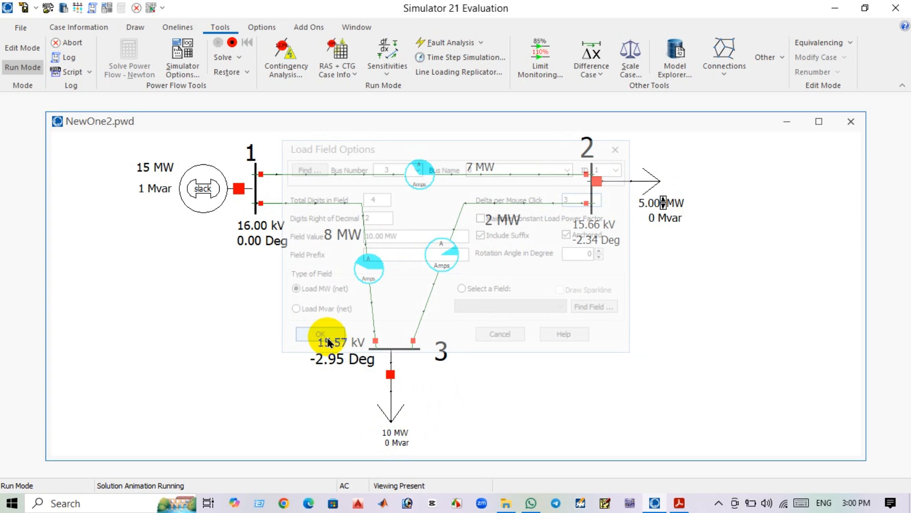
Adjust the bus 3 load with its field's up and down arrows to 16 MW.
{"action": "left_click", "coordinate": [400, 432]}
{"action": "left_click", "coordinate": [402, 437]}
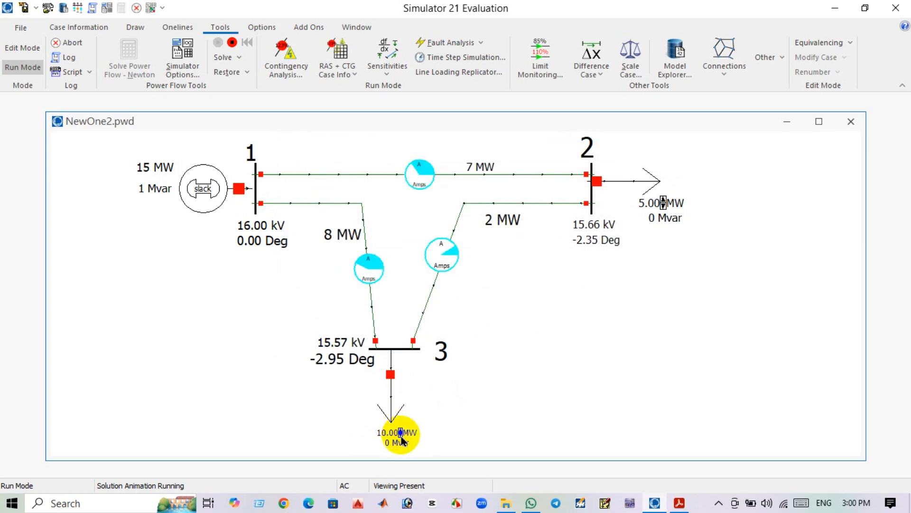
{"action": "left_click", "coordinate": [400, 432]}
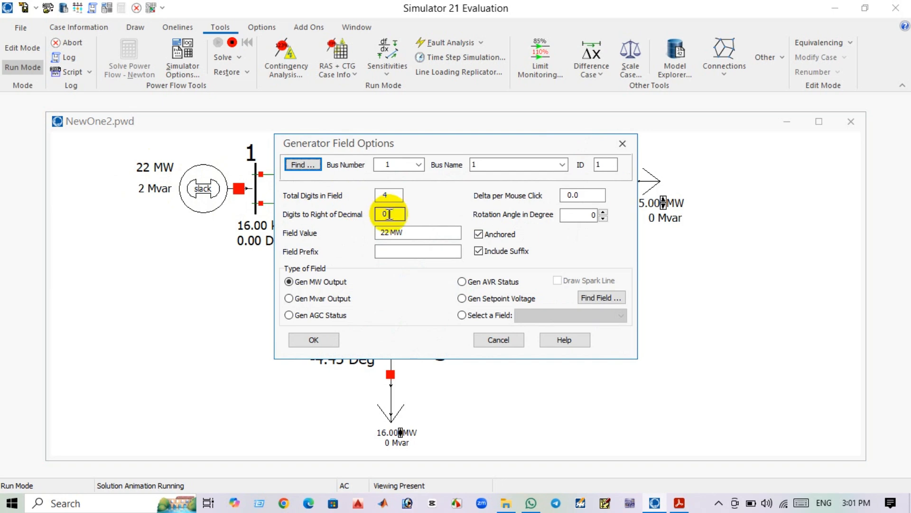
Set the slack generator's MW and Mvar fields to show 2 digits to the right of the decimal.
{"action": "left_click_drag", "start_coordinate": [389, 215], "coordinate": [357, 222]}
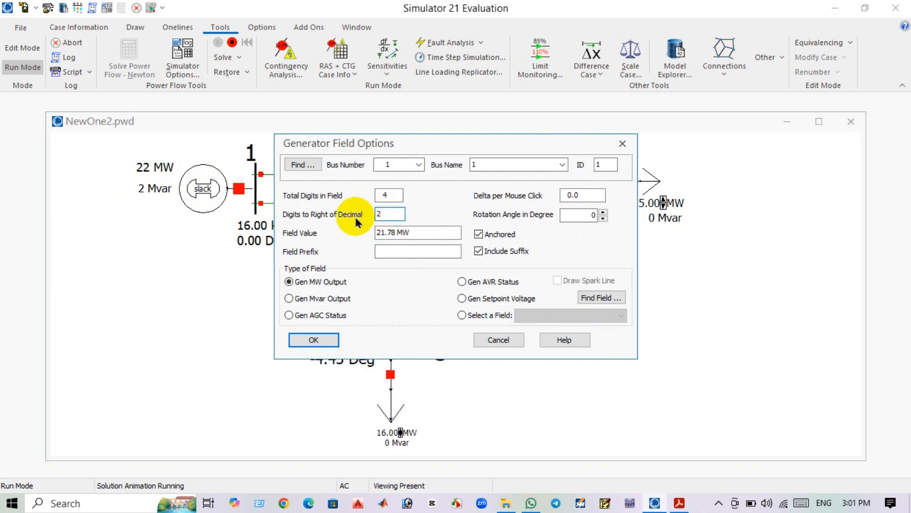
{"action": "left_click", "coordinate": [312, 340]}
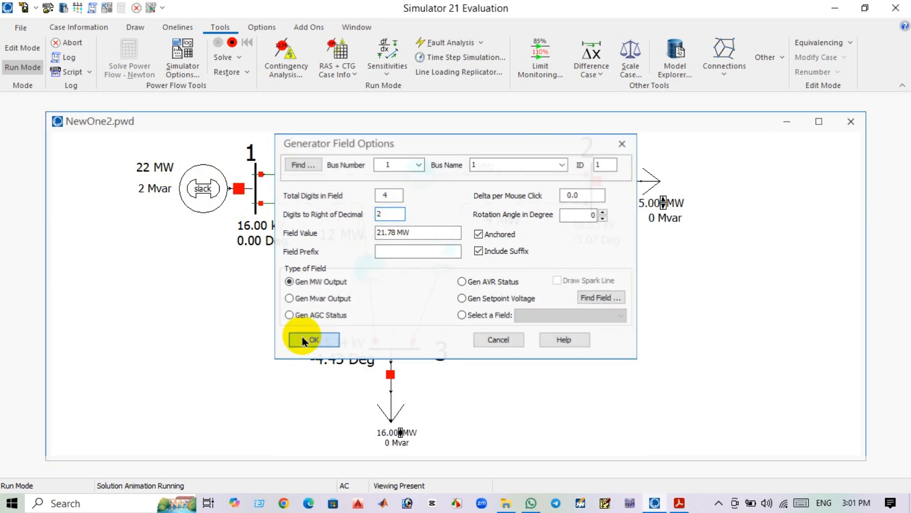
{"action": "right_click", "coordinate": [149, 188]}
{"action": "left_click", "coordinate": [191, 234]}
{"action": "left_click_drag", "start_coordinate": [390, 215], "coordinate": [386, 215]}
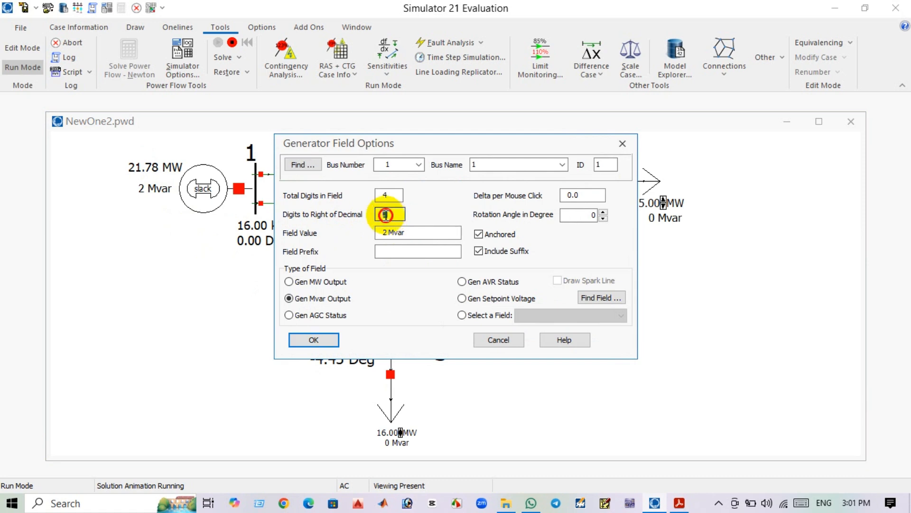
{"action": "left_click", "coordinate": [303, 340]}
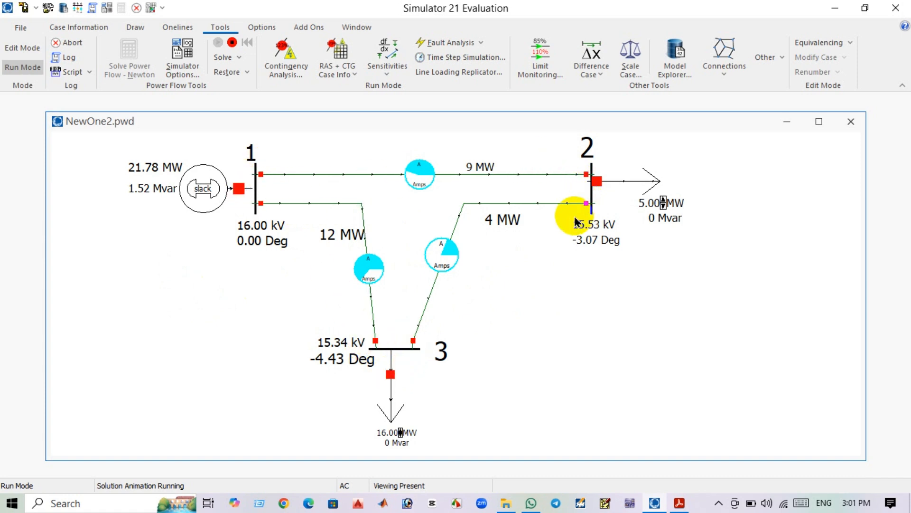
Open and reclose the load breakers at bus 2 and bus 3 to compare the power flows.
{"action": "left_click", "coordinate": [598, 182]}
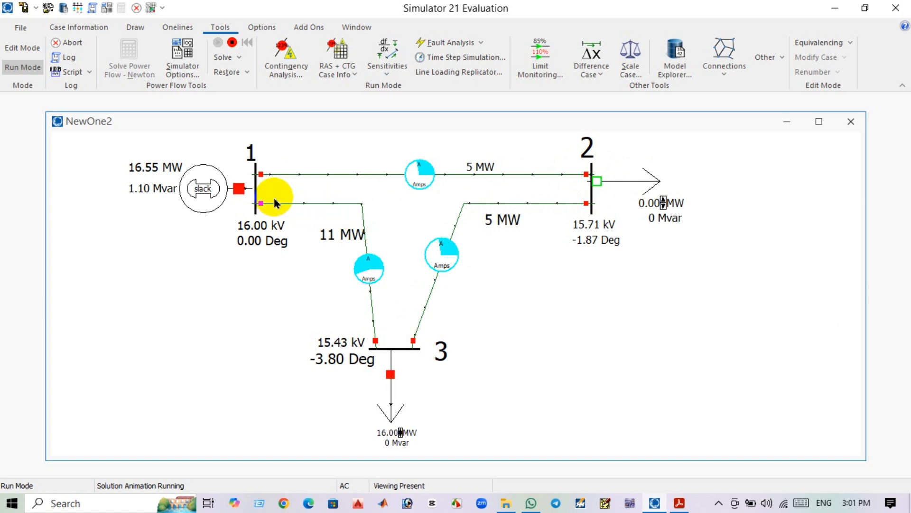
{"action": "left_click", "coordinate": [378, 261]}
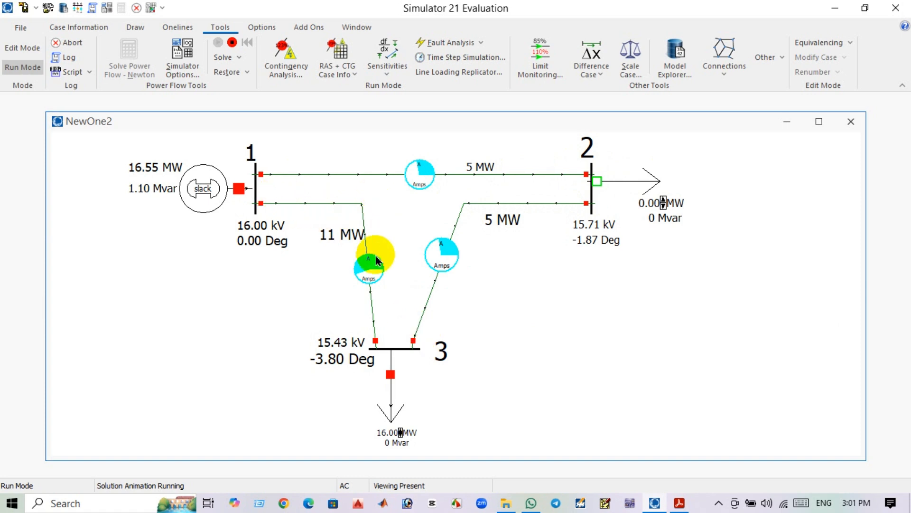
{"action": "left_click", "coordinate": [598, 182]}
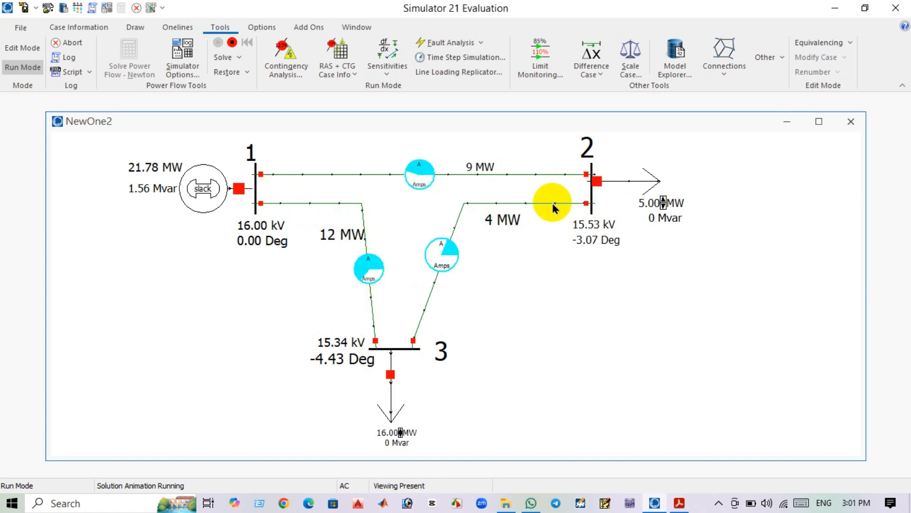
{"action": "left_click", "coordinate": [390, 380]}
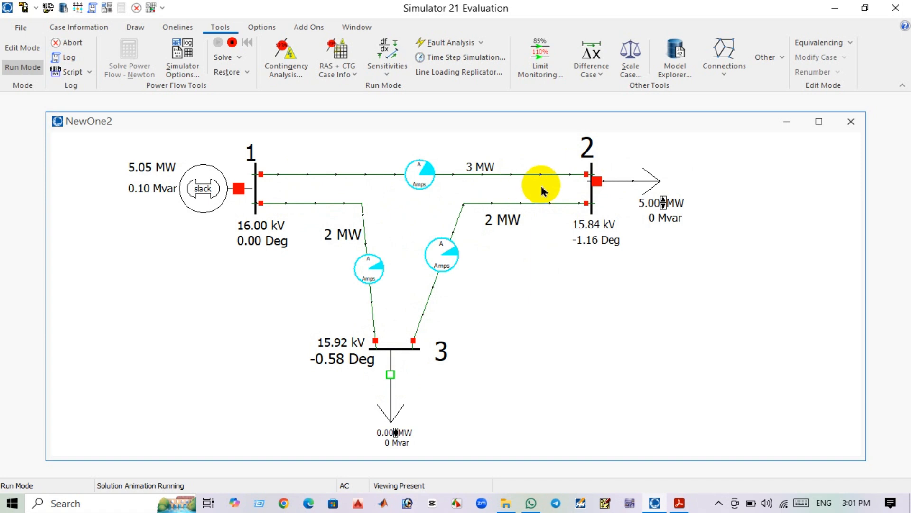
{"action": "left_click", "coordinate": [391, 375]}
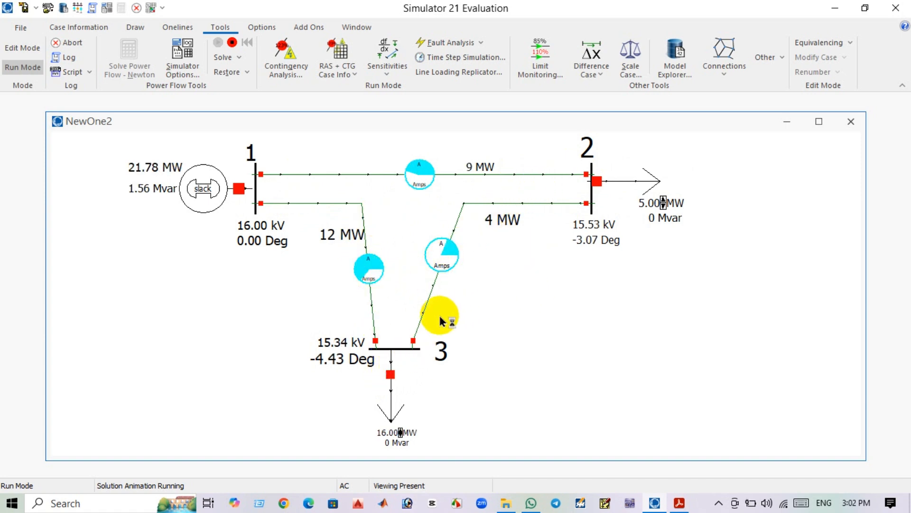
Open the breaker at bus 3's end of the line between bus 2 and bus 3.
{"action": "left_click", "coordinate": [414, 342]}
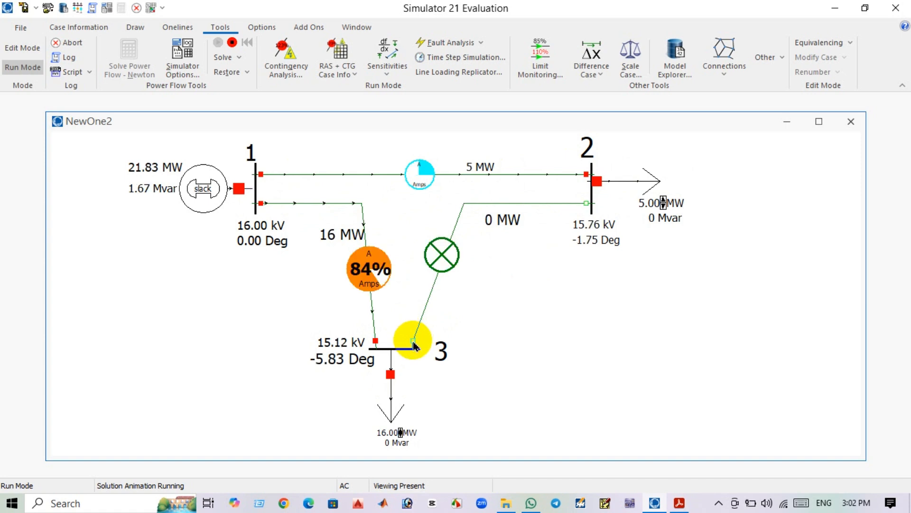